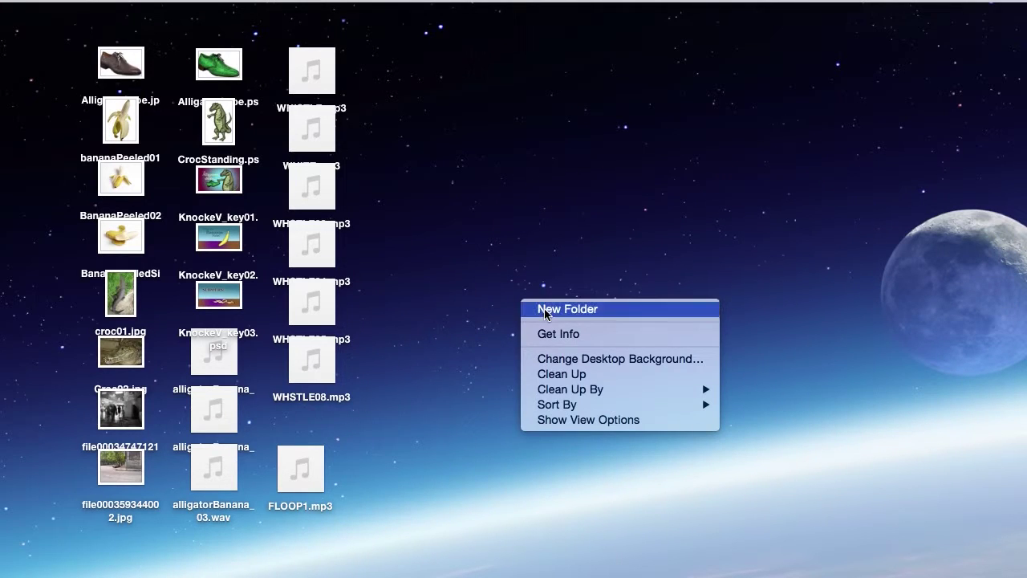
# Step: Bring up the Finder desktop's context menu containing New Folder
pyautogui.click(545, 311)
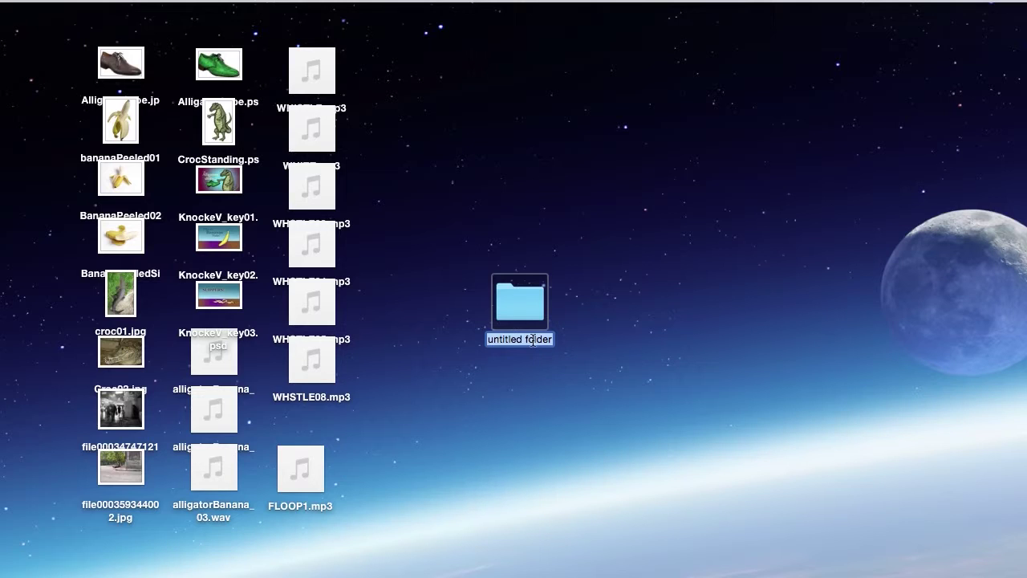
# Step: Name the new desktop folder KnockeV_Demo and open it in a Finder window
pyautogui.write('Kn')
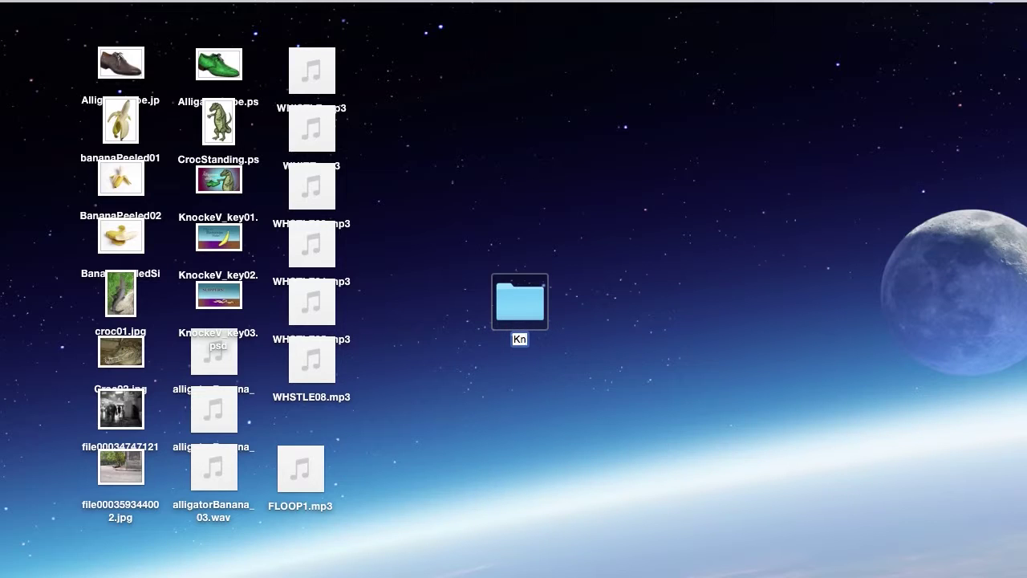
pyautogui.write('ockeV_')
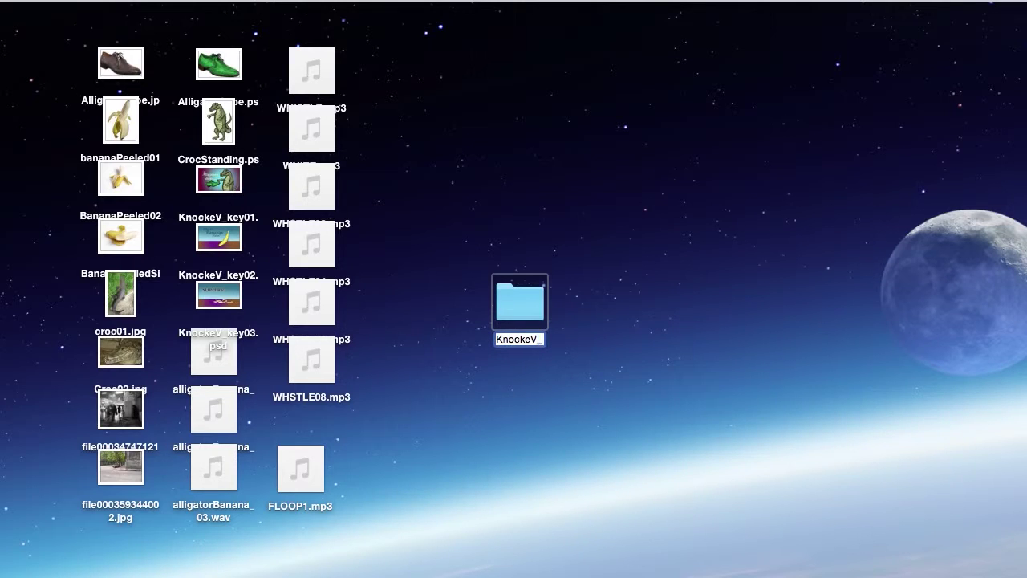
pyautogui.write('Demo')
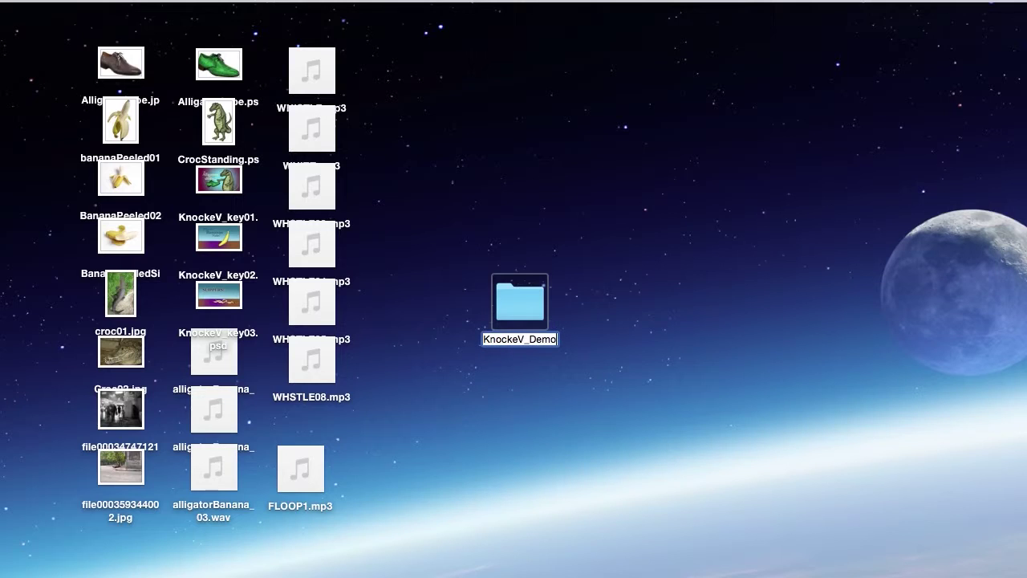
pyautogui.press('Return')
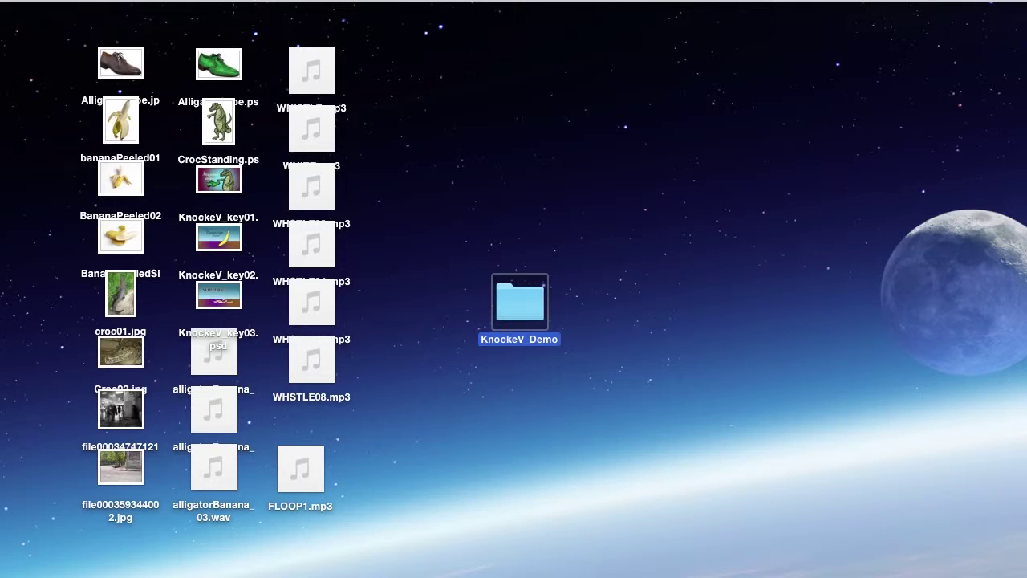
pyautogui.doubleClick(518, 304)
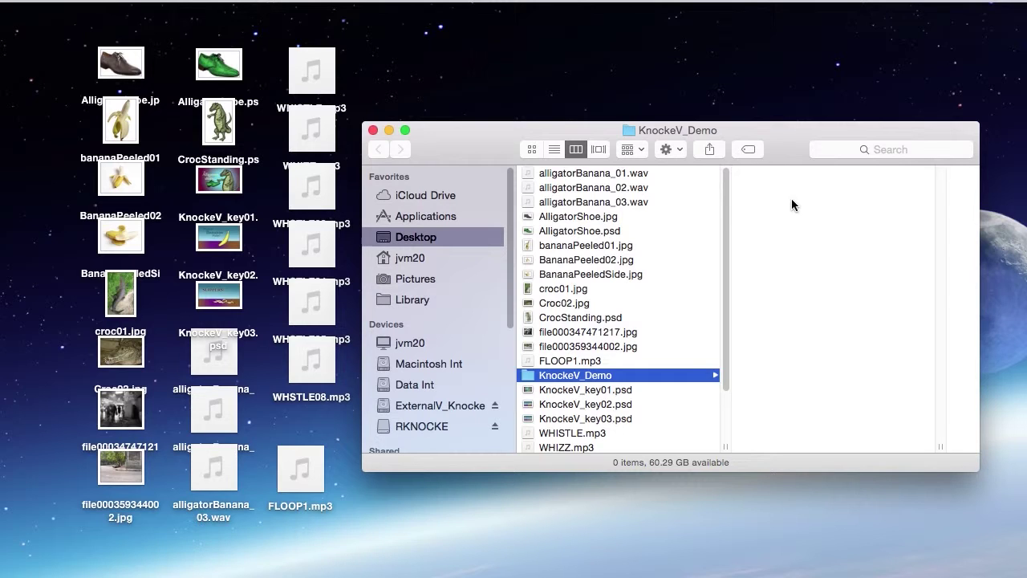
# Step: Create the subfolders 01_Project and 02_Video inside KnockeV_Demo
pyautogui.rightClick(791, 204)
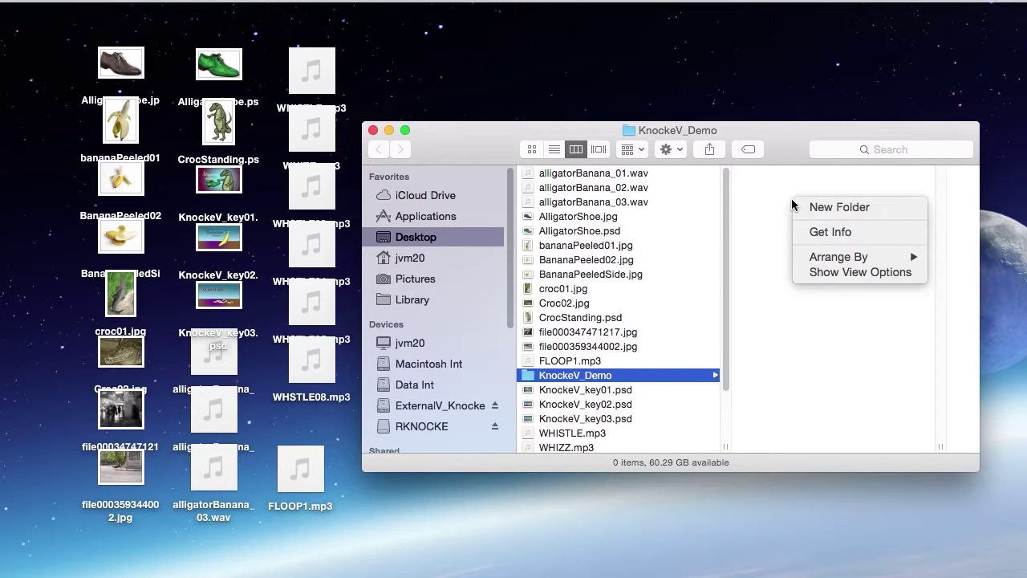
pyautogui.click(834, 207)
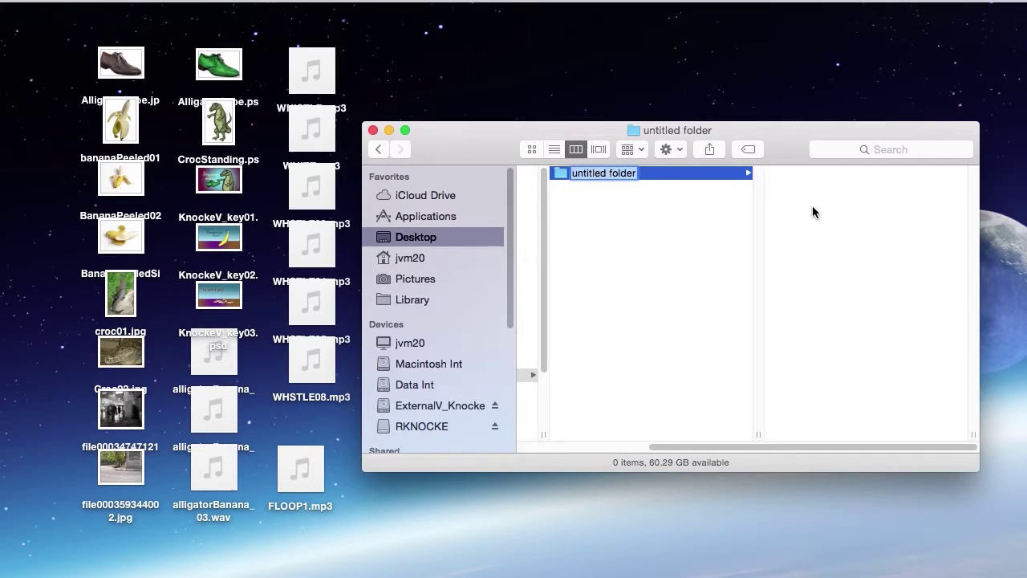
pyautogui.write('01')
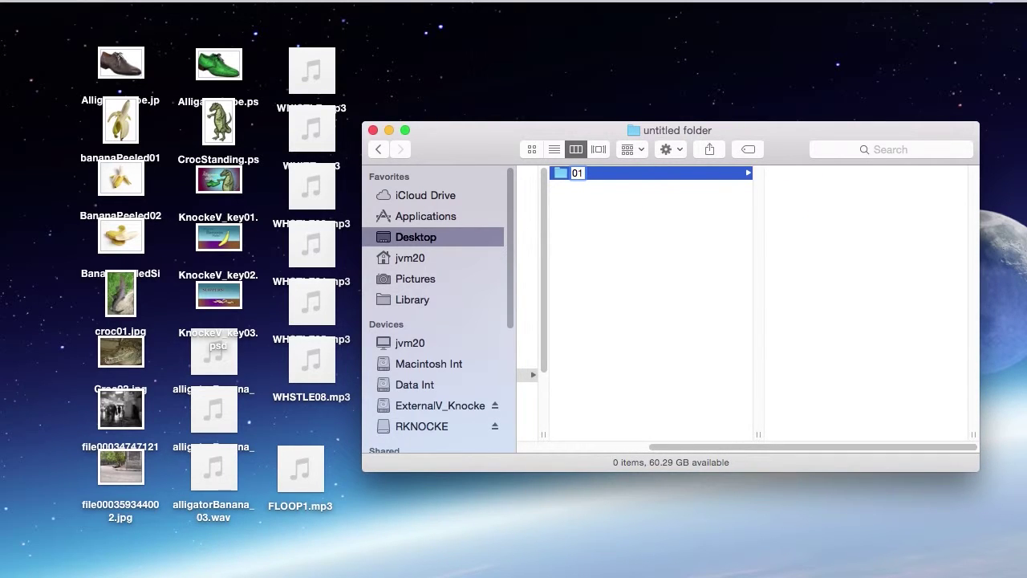
pyautogui.write('_Project')
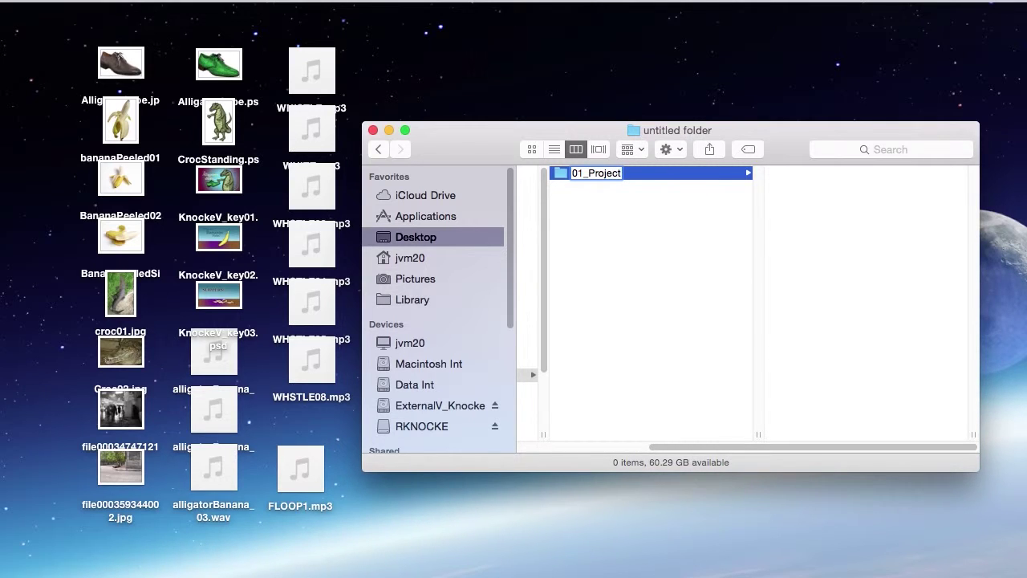
pyautogui.press('Return')
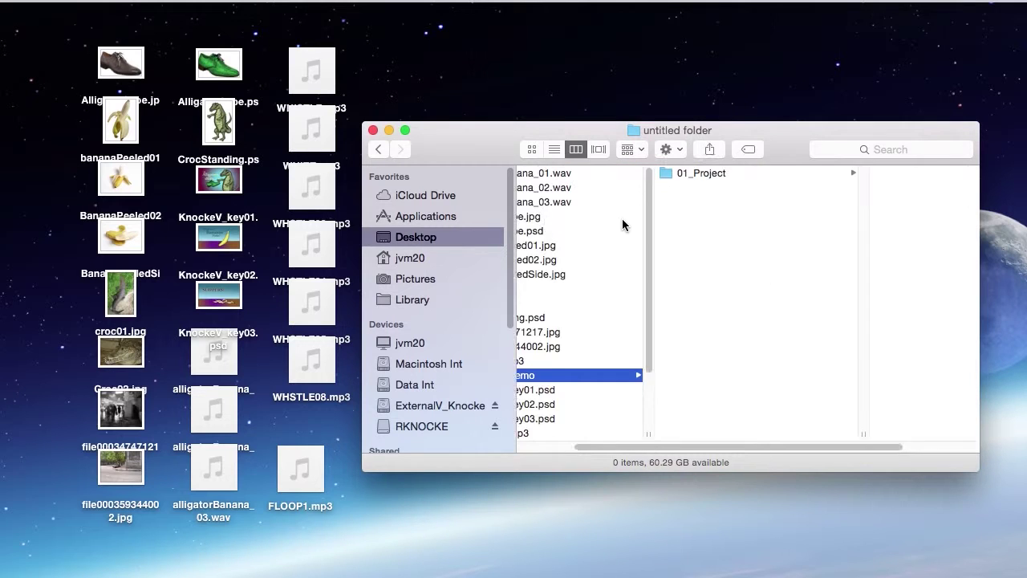
pyautogui.rightClick(818, 240)
pyautogui.click(821, 244)
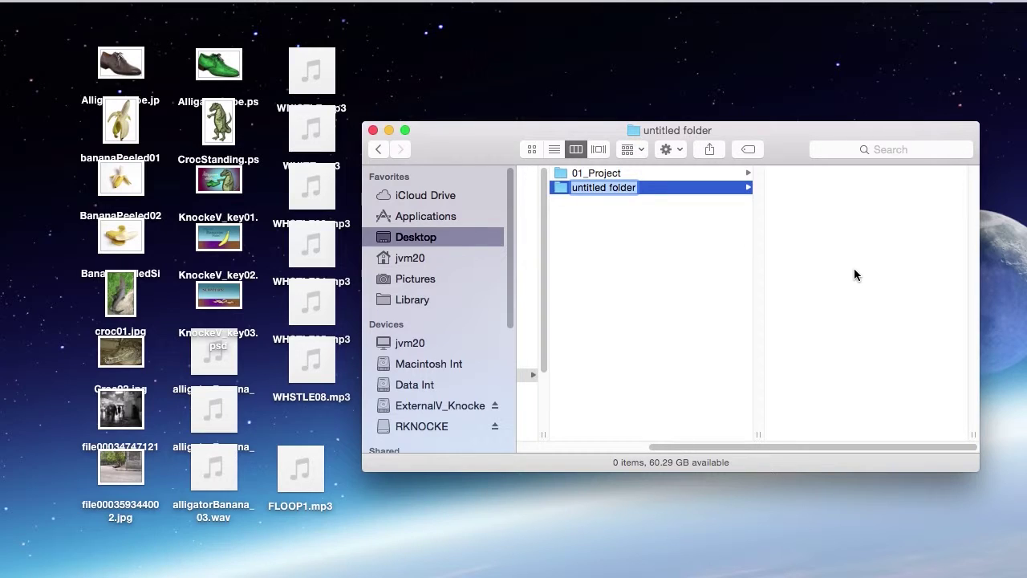
pyautogui.write('02_Vid')
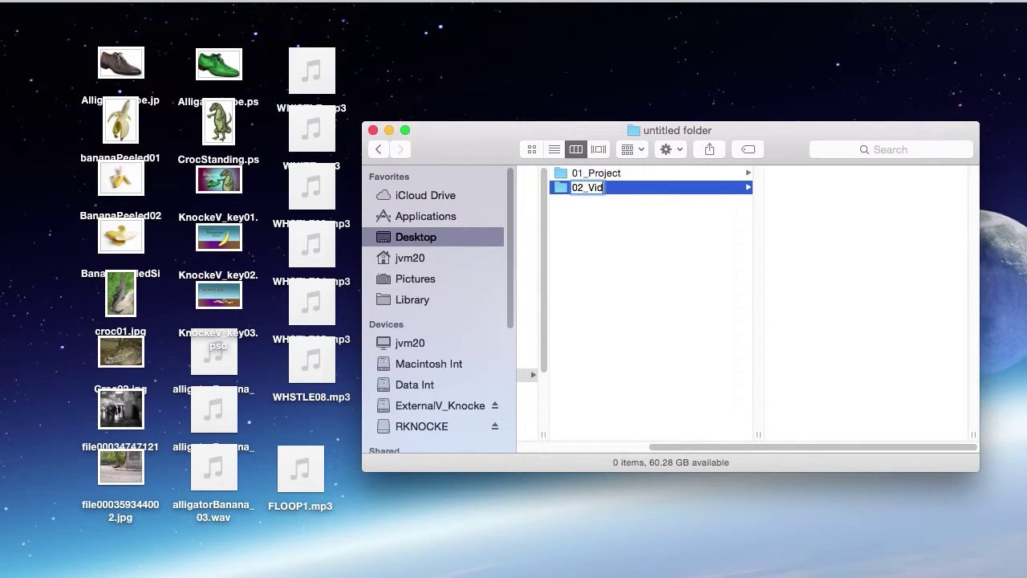
pyautogui.write('eo')
pyautogui.click(698, 257)
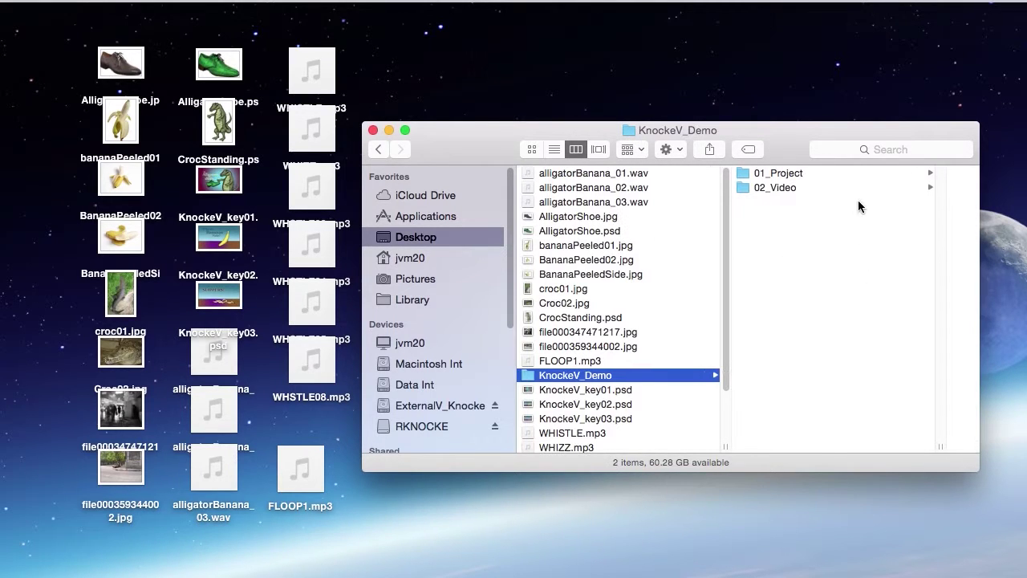
# Step: Add a third KnockeV_Demo subfolder named 03_Audio
pyautogui.rightClick(820, 244)
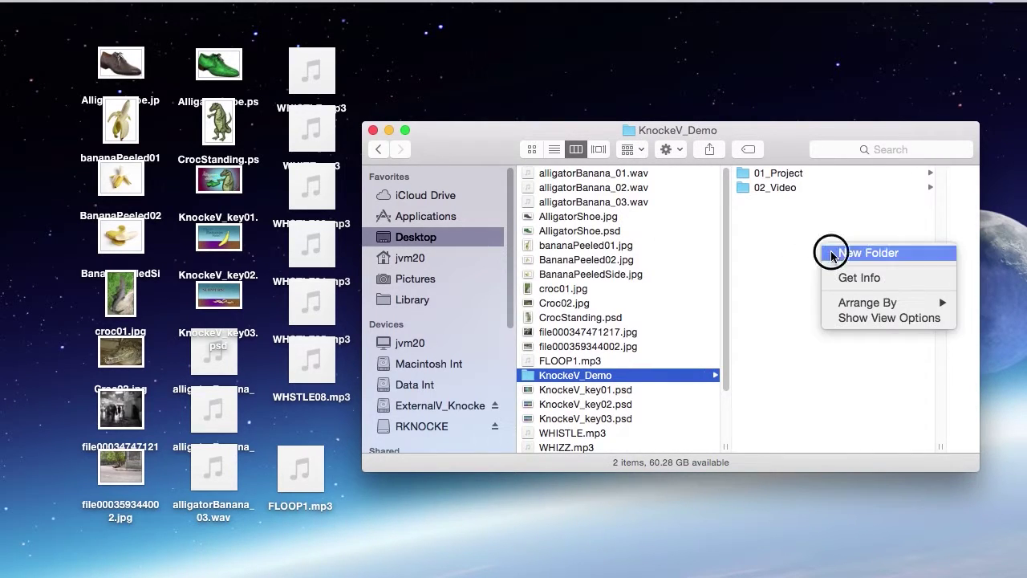
pyautogui.click(830, 251)
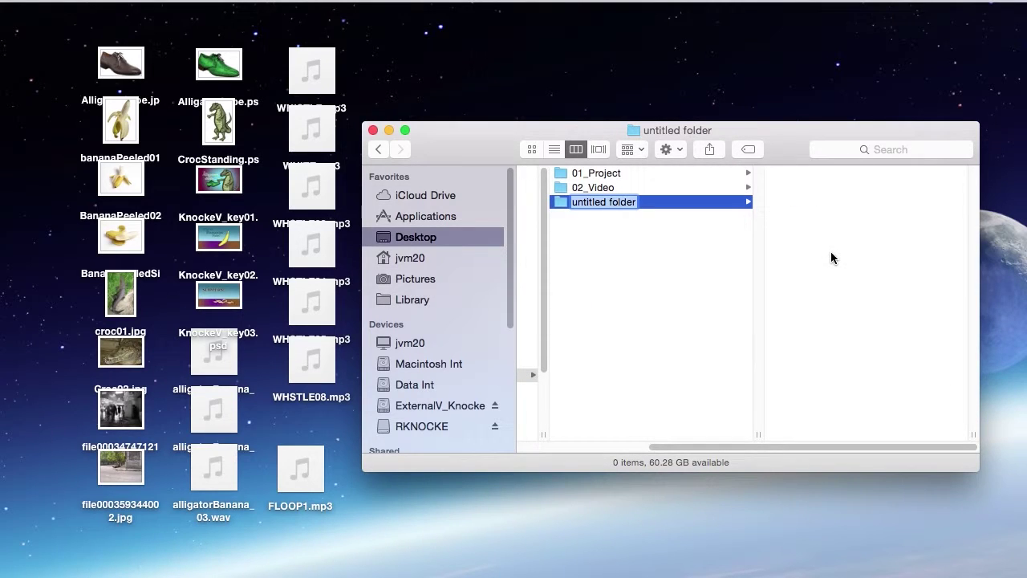
pyautogui.write('03_')
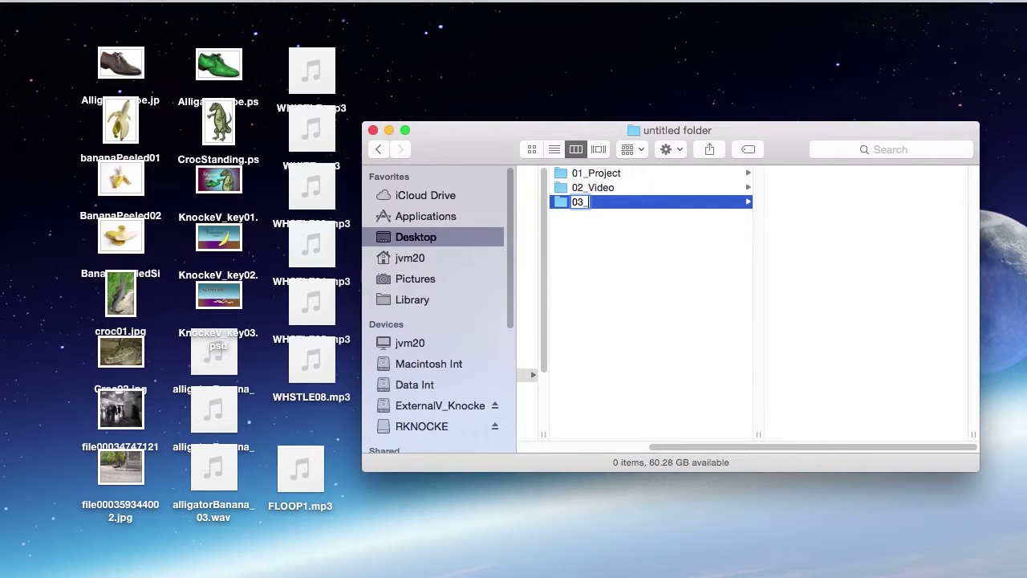
pyautogui.write('Audio')
pyautogui.press('Return')
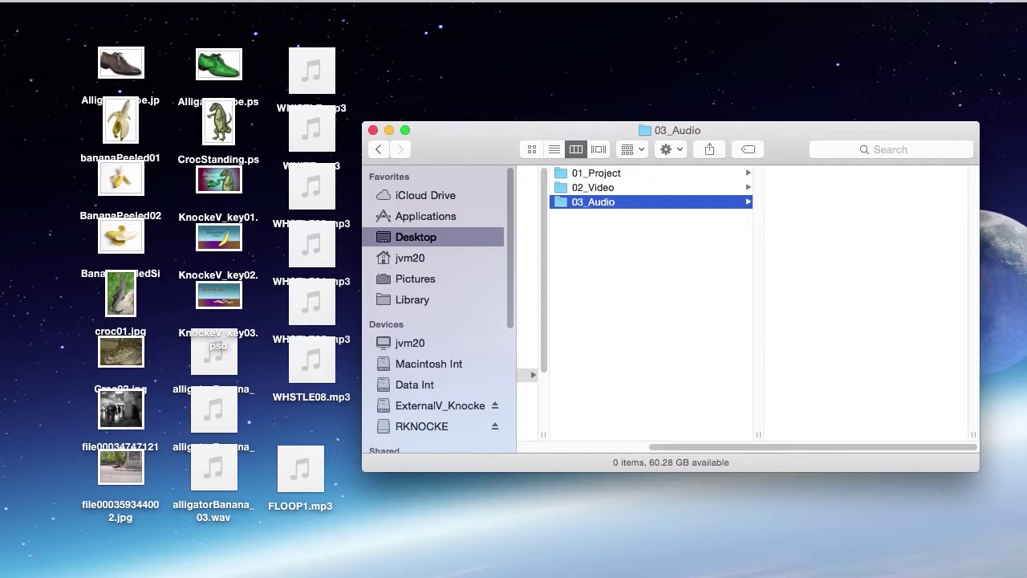
pyautogui.rightClick(617, 264)
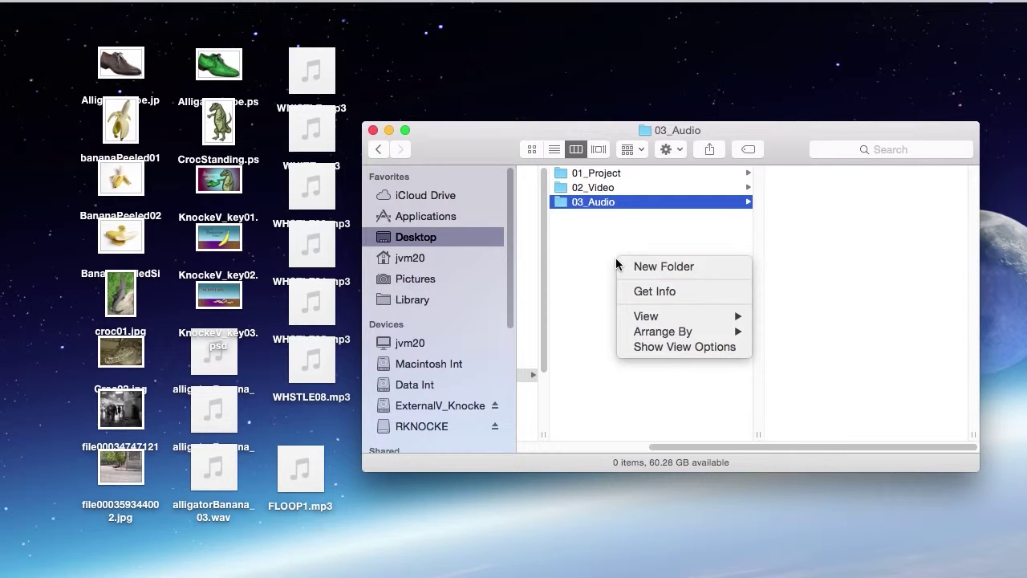
# Step: Create a KnockeV_Demo subfolder named 04_Layered_PSD_AI
pyautogui.click(642, 265)
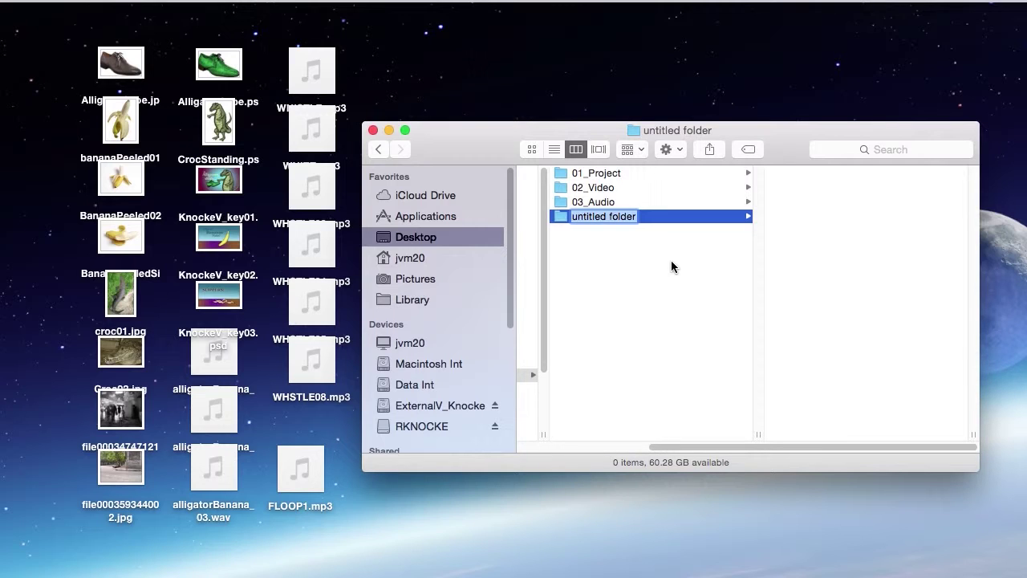
pyautogui.write(')')
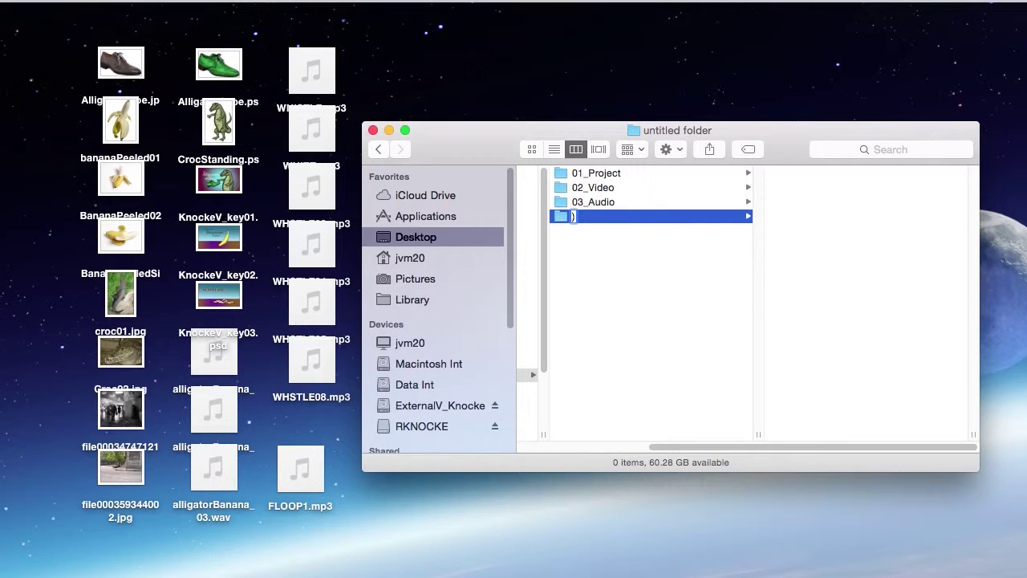
pyautogui.press('BackSpace')
pyautogui.write('04_Layered_')
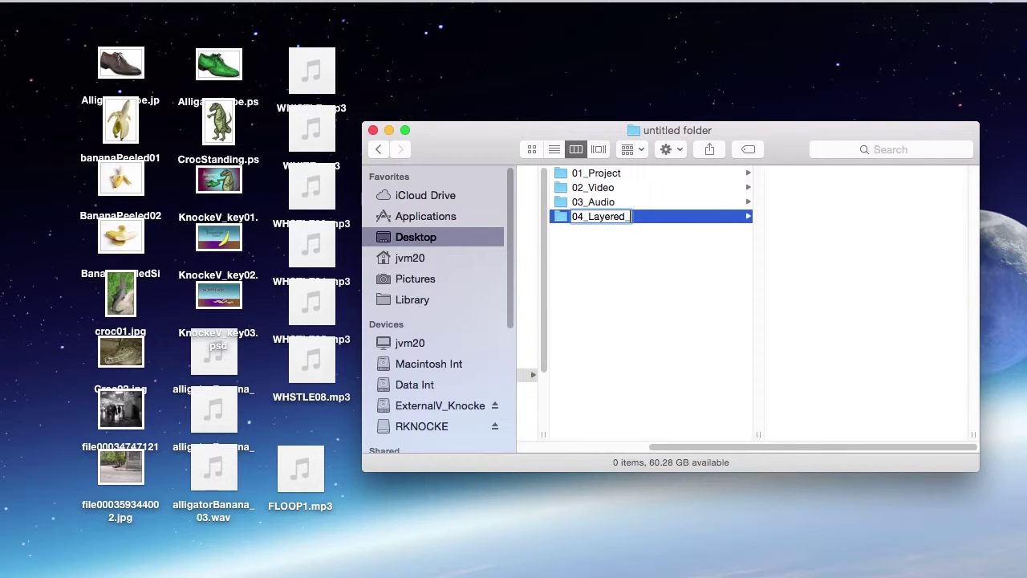
pyautogui.write('PSD_A')
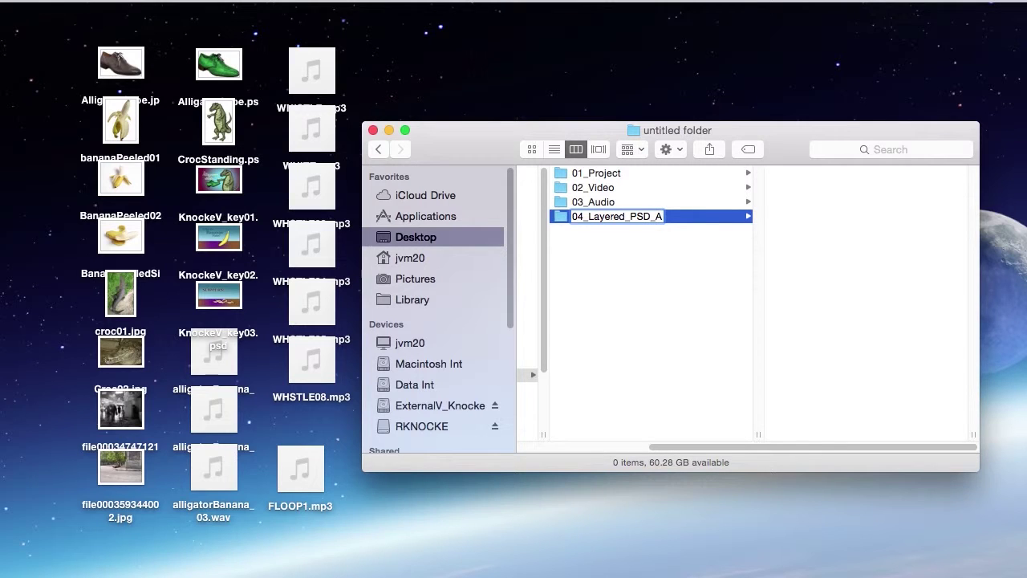
pyautogui.write('I')
pyautogui.press('Return')
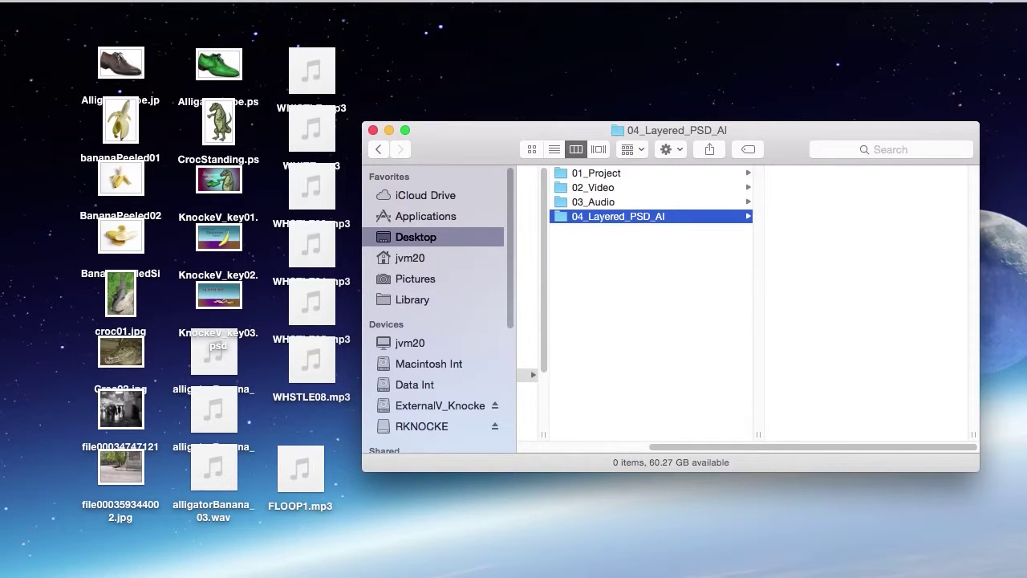
pyautogui.click(724, 313)
# Step: Create a KnockeV_Demo subfolder named 05_Flat_images
pyautogui.rightClick(815, 299)
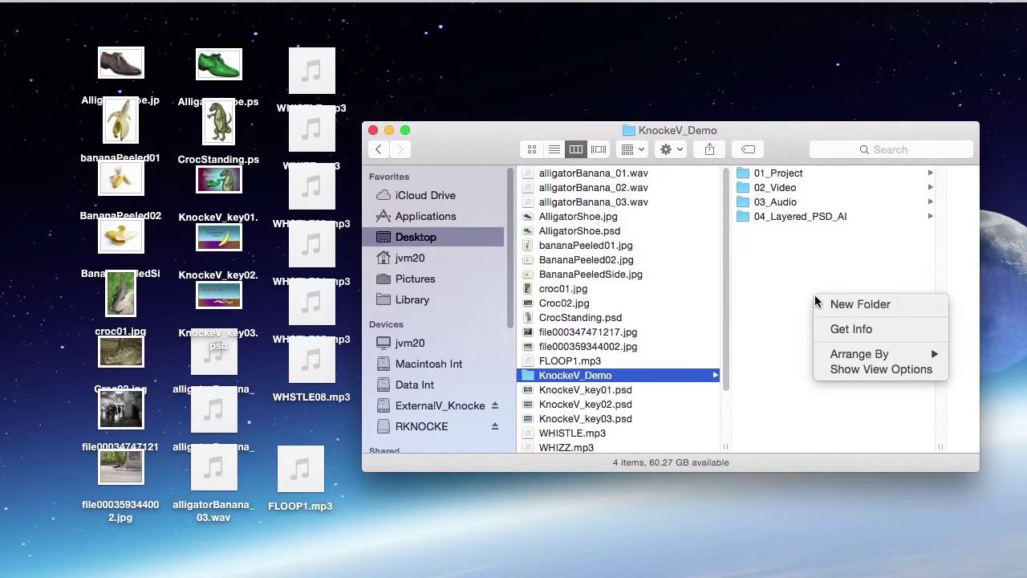
pyautogui.click(822, 302)
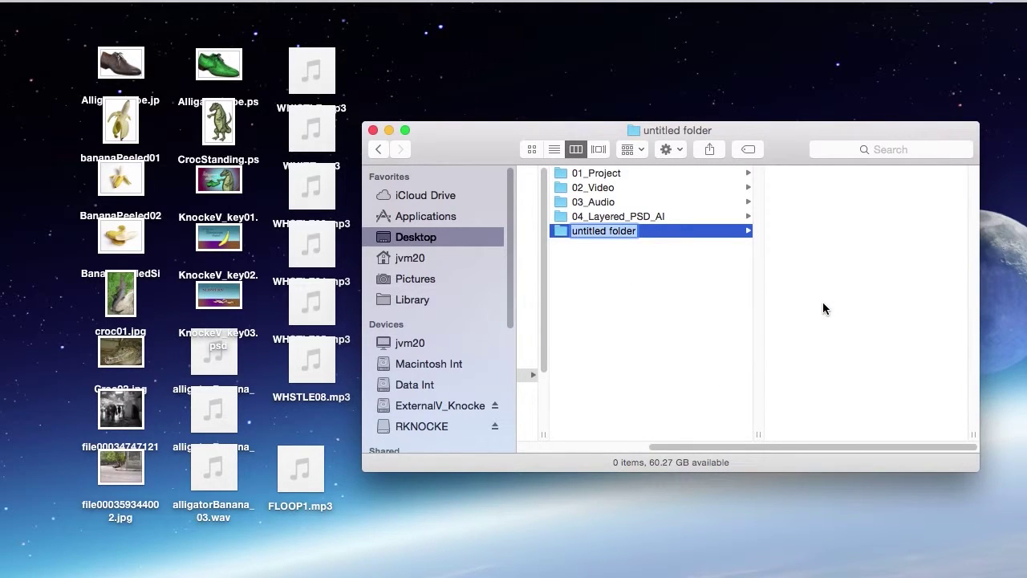
pyautogui.write('05_')
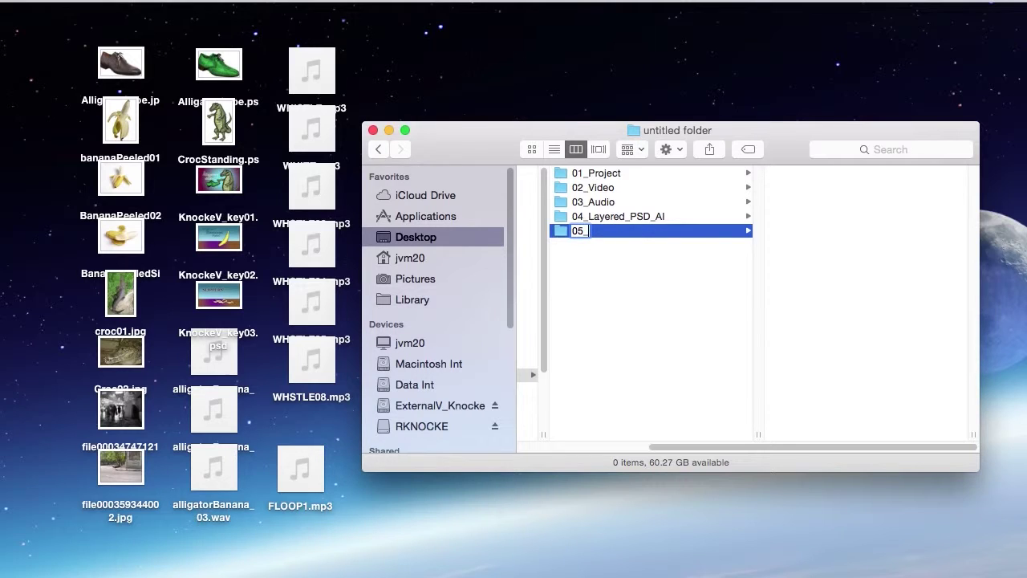
pyautogui.write('Flat_image')
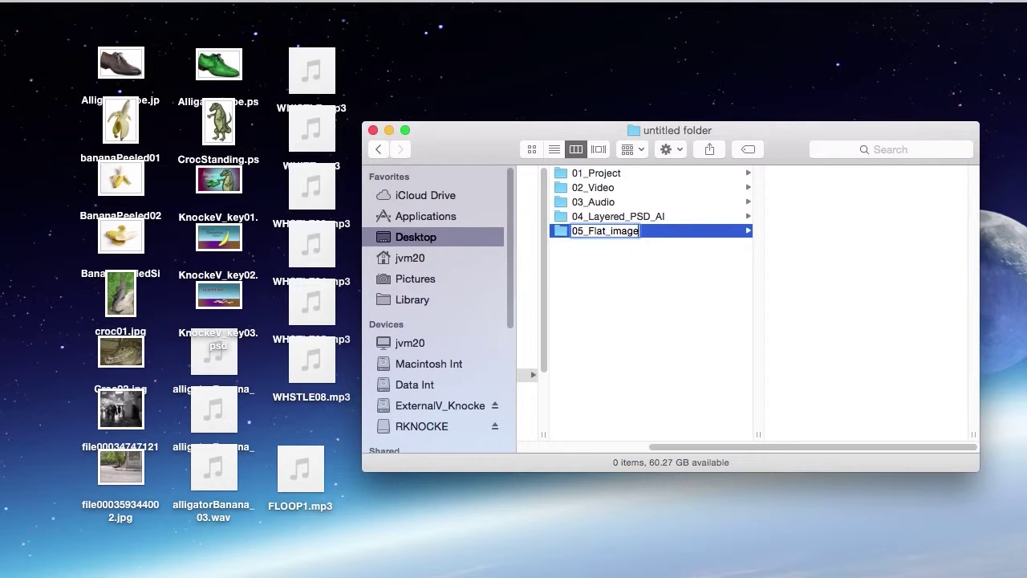
pyautogui.write('s')
pyautogui.press('Return')
pyautogui.press('super+Up')
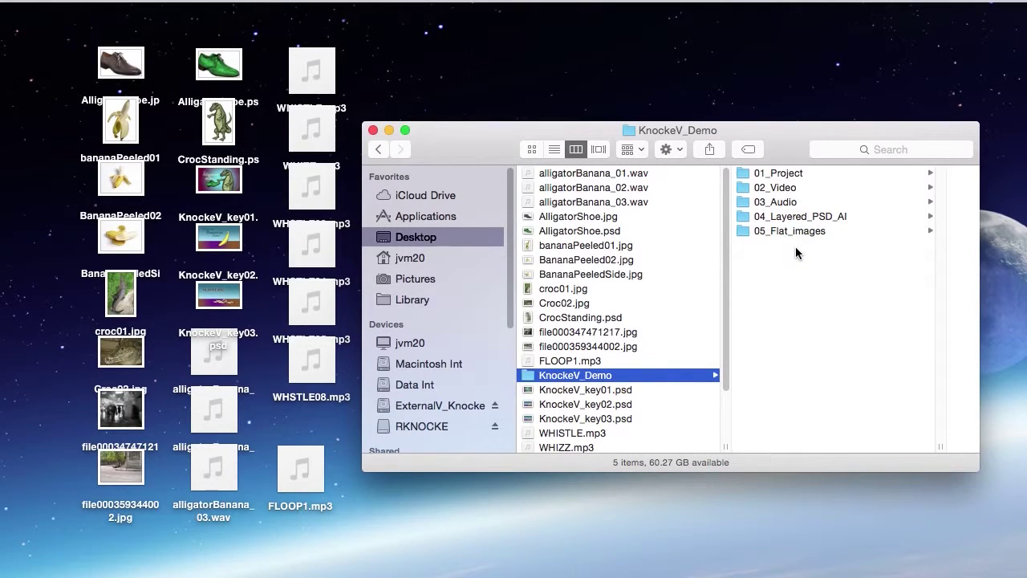
# Step: Create a KnockeV_Demo subfolder named 06_Provided
pyautogui.rightClick(820, 313)
pyautogui.click(839, 321)
pyautogui.write('0')
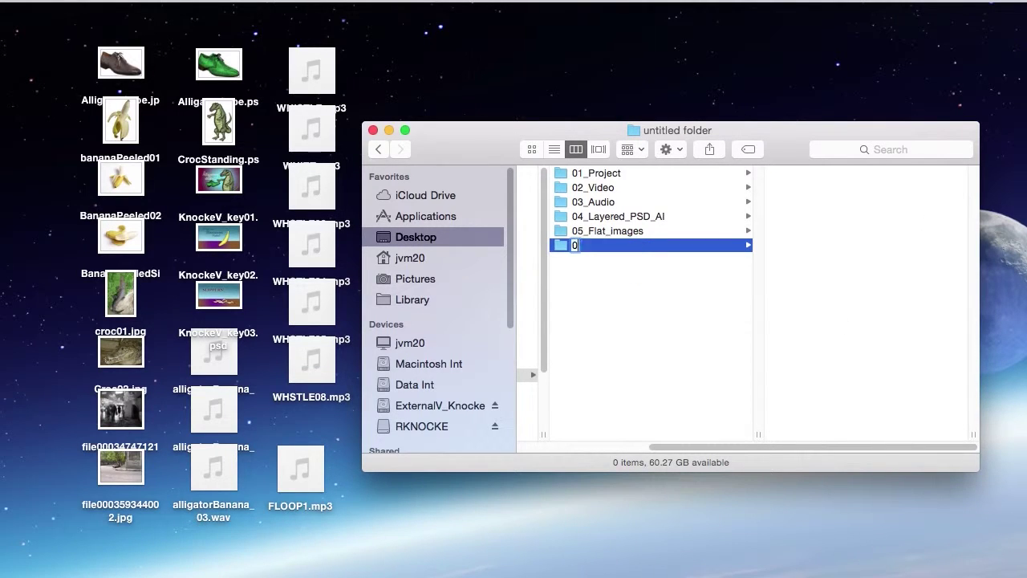
pyautogui.write('6_Provided')
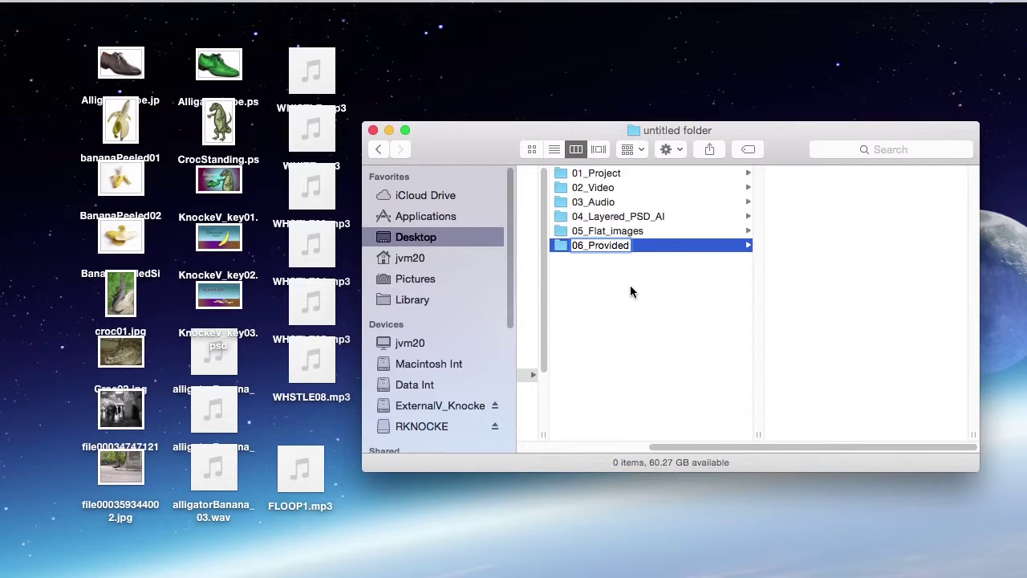
pyautogui.press('Return')
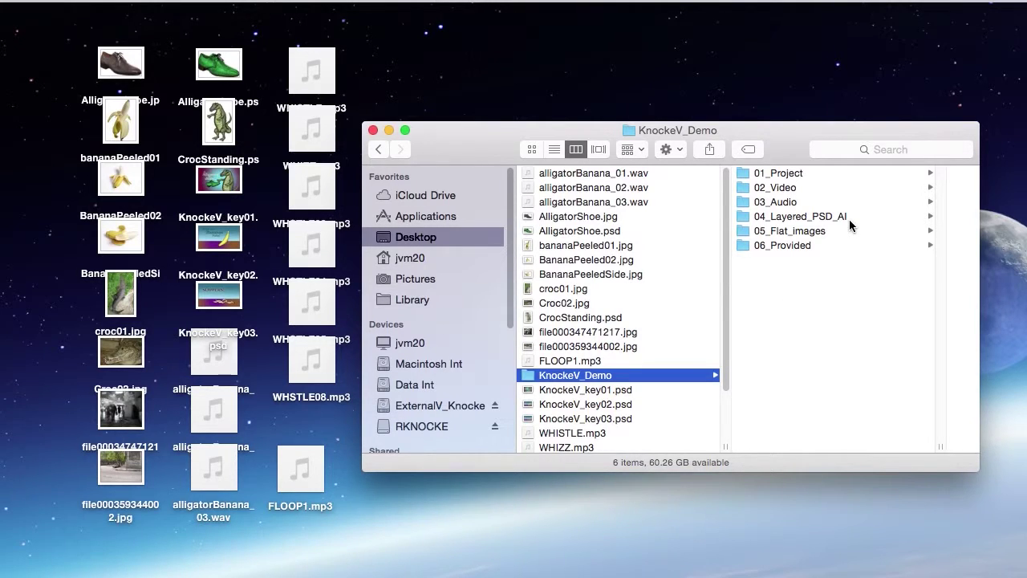
pyautogui.click(745, 201)
# Step: Move the WHSTLE mp3s, alligatorBanana wavs and FLOOP1.mp3 from the desktop into 03_Audio
pyautogui.doubleClick(744, 202)
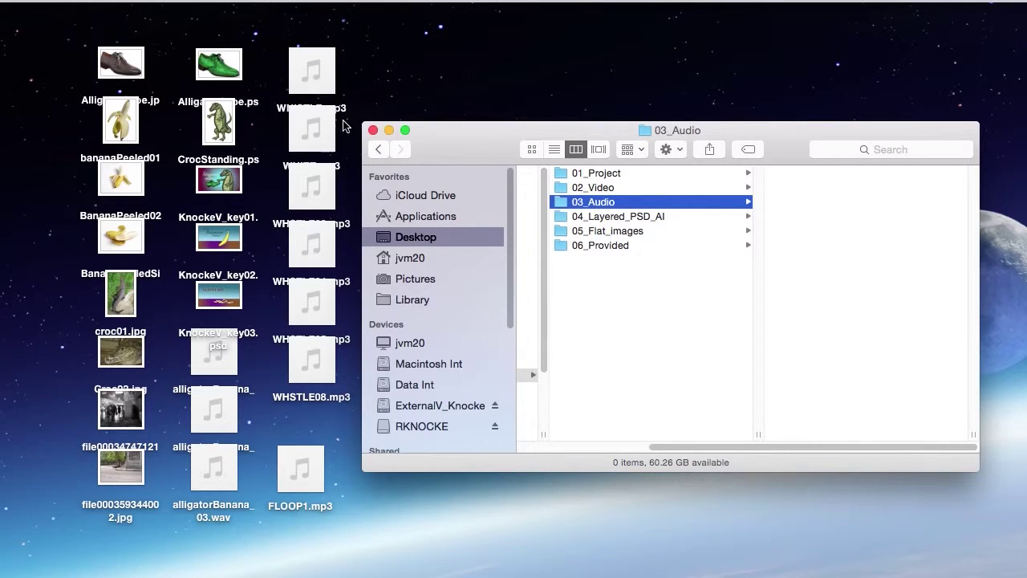
pyautogui.moveTo(267, 53); pyautogui.dragTo(318, 382)
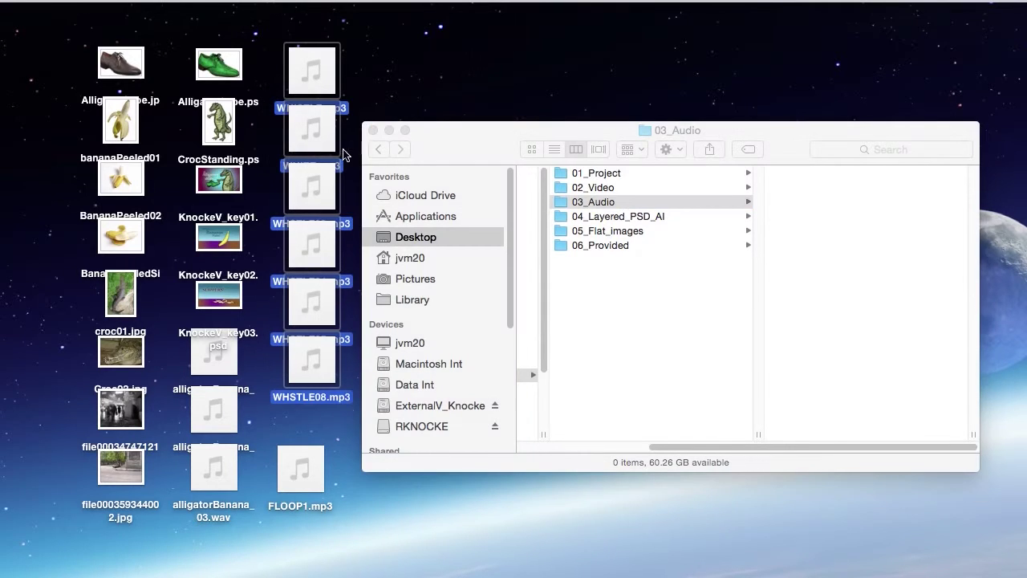
pyautogui.moveTo(313, 74); pyautogui.dragTo(922, 291)
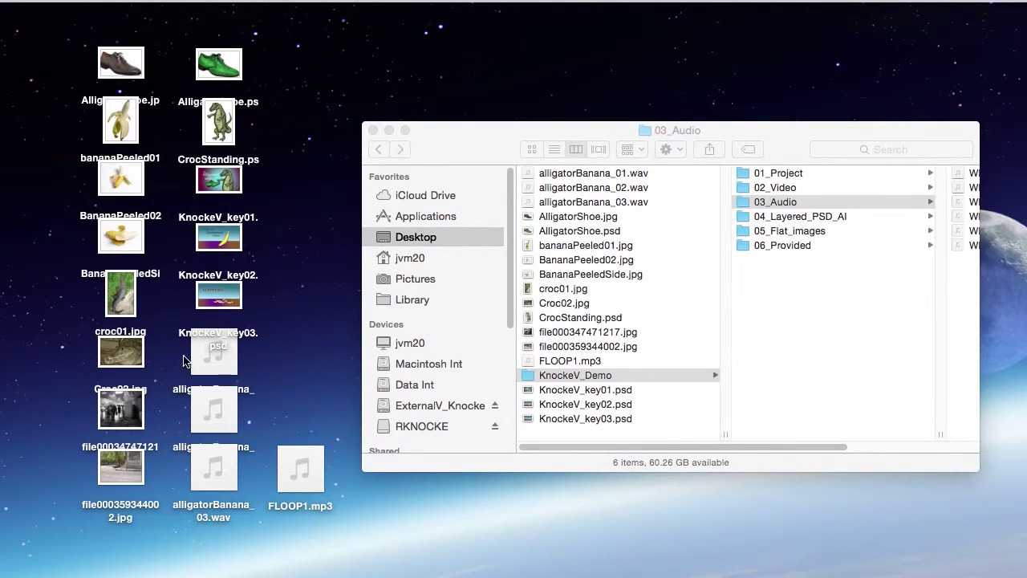
pyautogui.moveTo(181, 352); pyautogui.dragTo(957, 327)
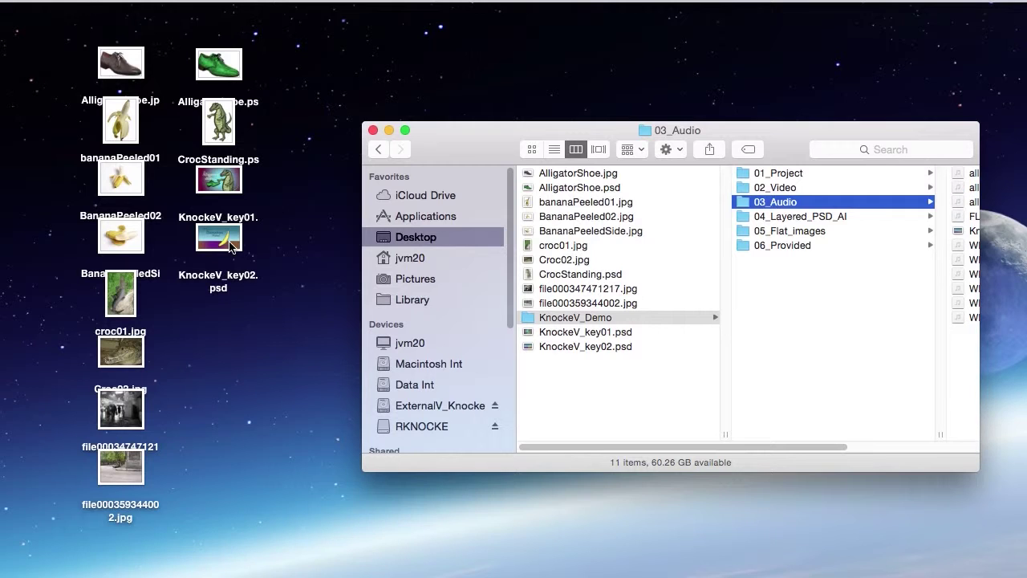
# Step: Move the stray KnockeV_key03.psd out of 03_Audio back onto the desktop
pyautogui.moveTo(231, 247); pyautogui.dragTo(237, 346)
pyautogui.moveTo(239, 177); pyautogui.dragTo(251, 238)
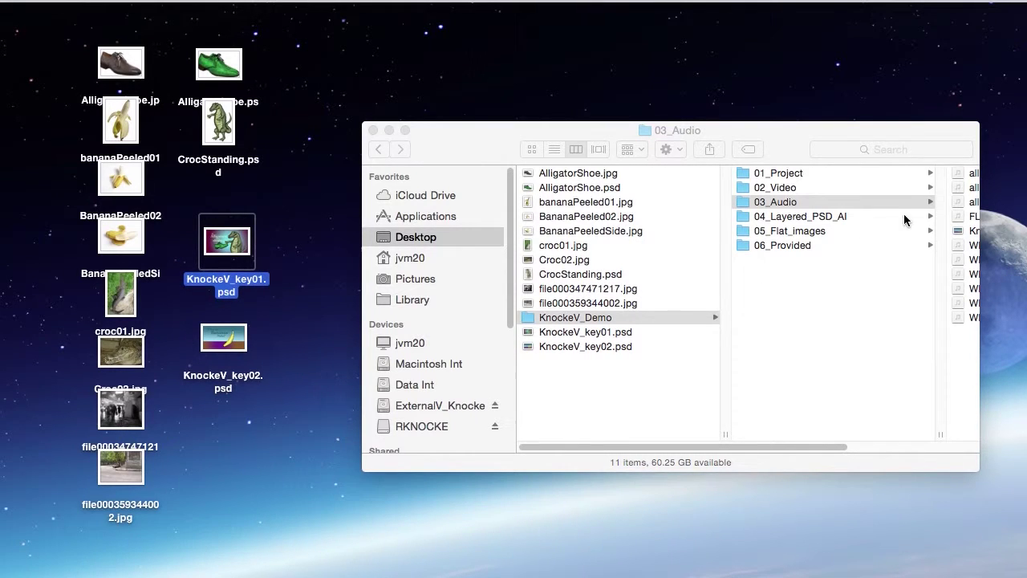
pyautogui.click(968, 234)
pyautogui.click(968, 231)
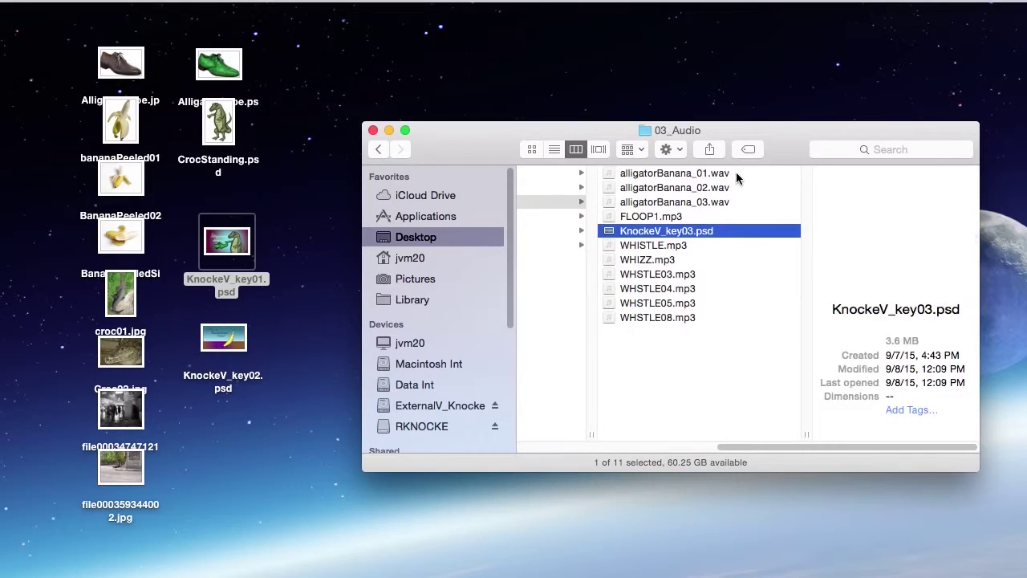
pyautogui.moveTo(666, 226); pyautogui.dragTo(239, 414)
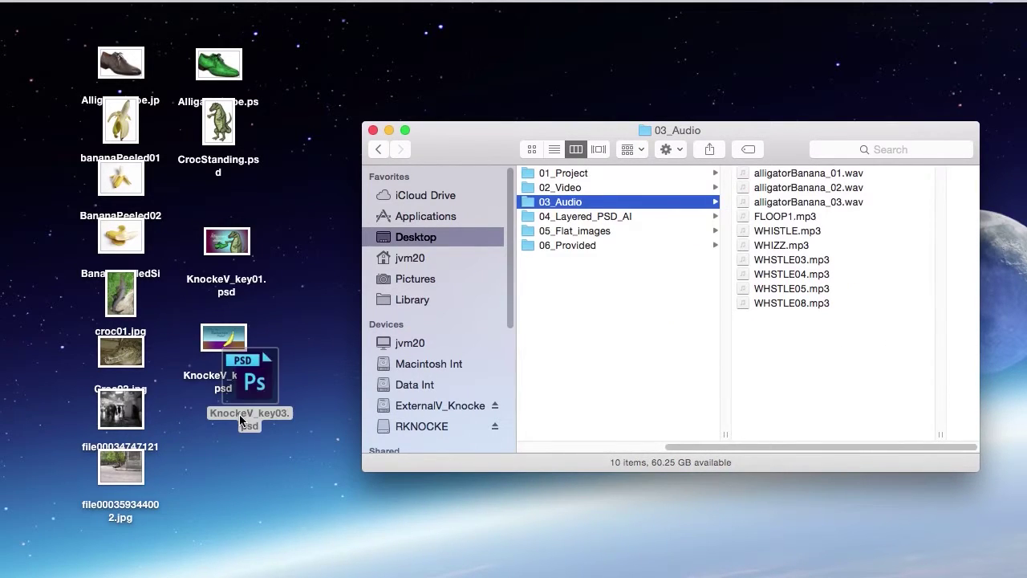
# Step: Move the three KnockeV_key PSDs, AlligatorShoe.psd and CrocStanding.psd into 04_Layered_PSD_AI
pyautogui.click(574, 219)
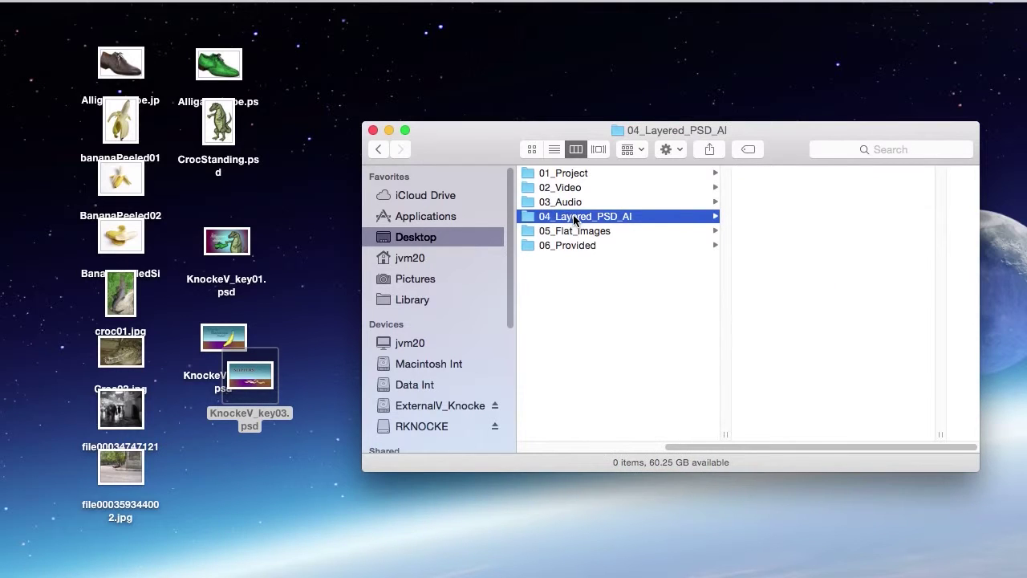
pyautogui.click(191, 209)
pyautogui.moveTo(191, 209); pyautogui.dragTo(255, 394)
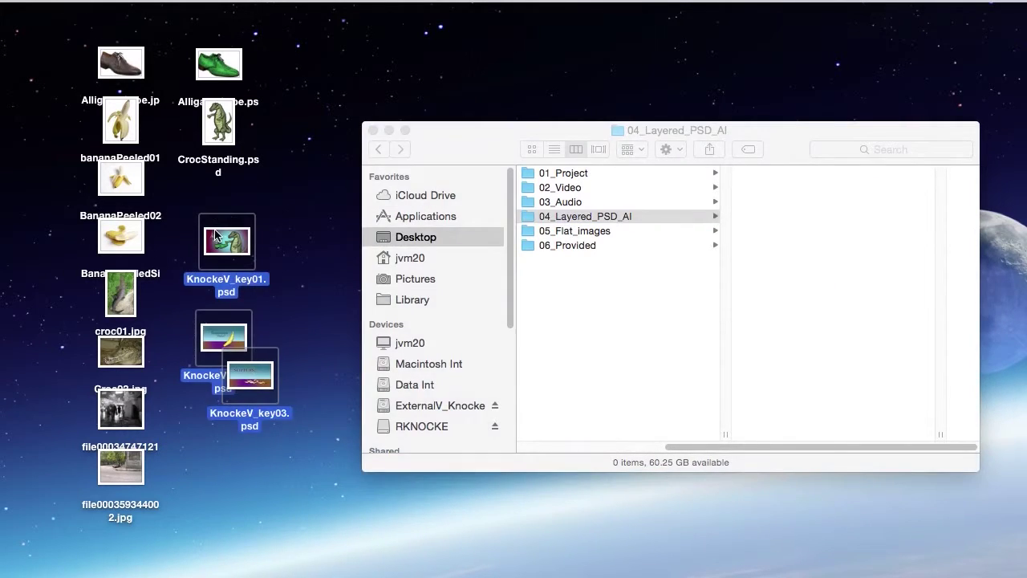
pyautogui.moveTo(235, 233); pyautogui.dragTo(864, 289)
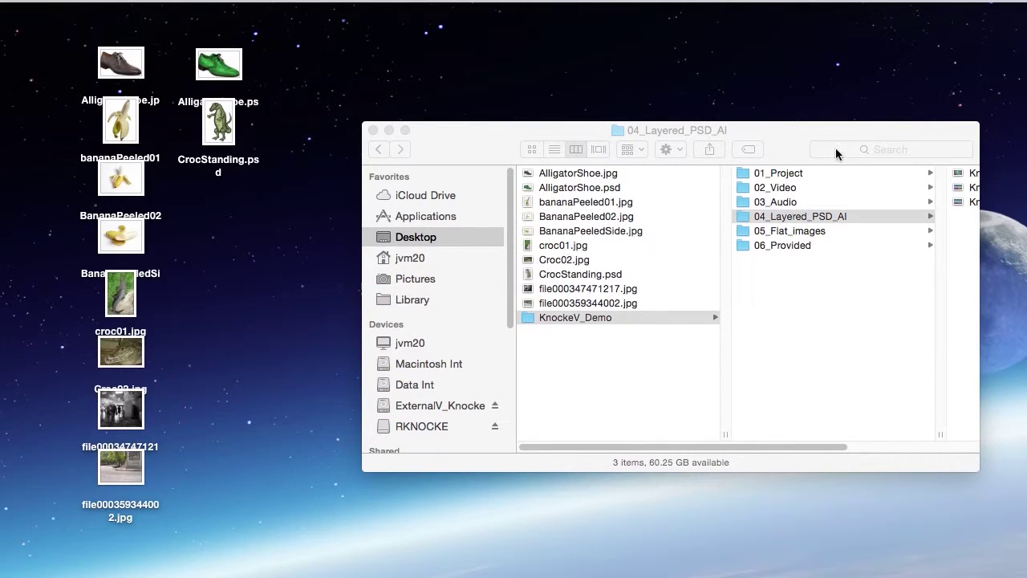
pyautogui.moveTo(193, 41); pyautogui.dragTo(254, 147)
pyautogui.moveTo(218, 64); pyautogui.dragTo(961, 257)
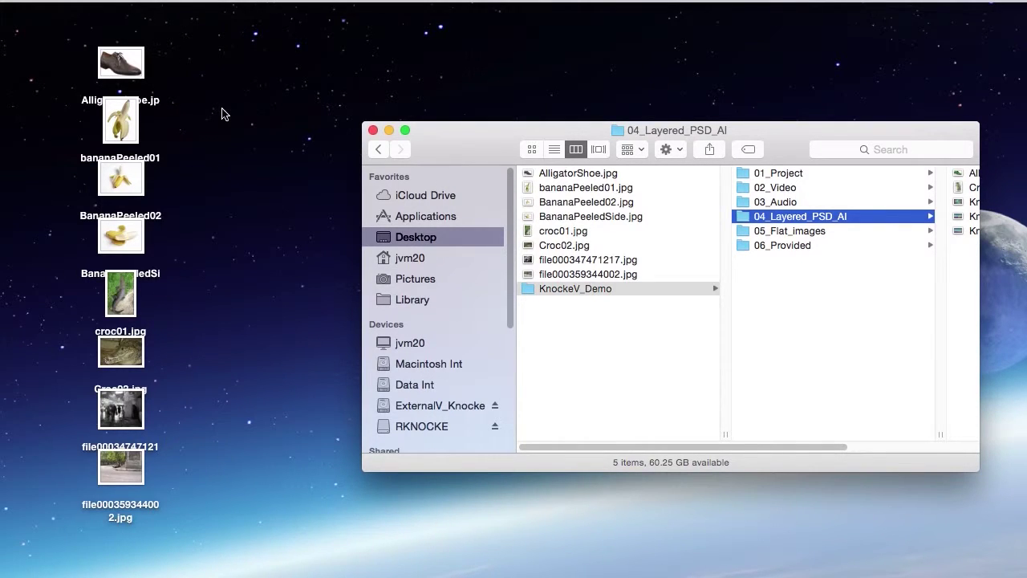
# Step: Move all remaining desktop JPEG images into 05_Flat_images
pyautogui.click(820, 230)
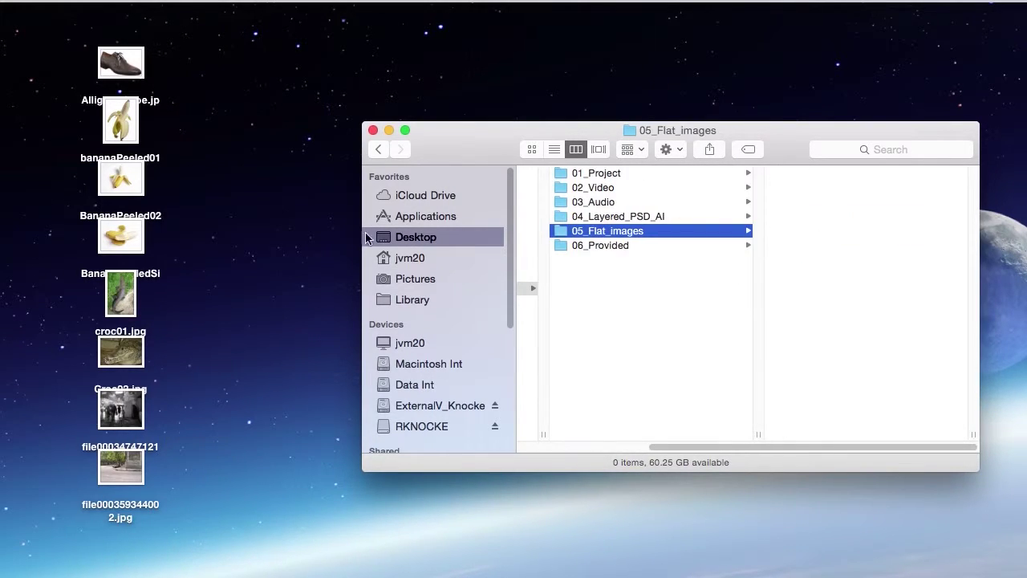
pyautogui.moveTo(34, 40); pyautogui.dragTo(230, 476)
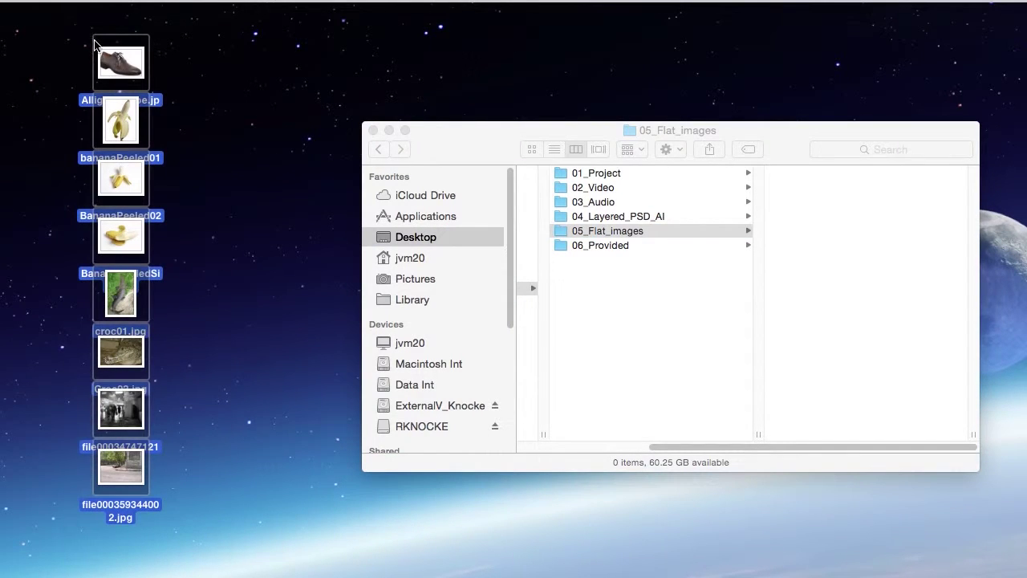
pyautogui.moveTo(102, 46); pyautogui.dragTo(848, 321)
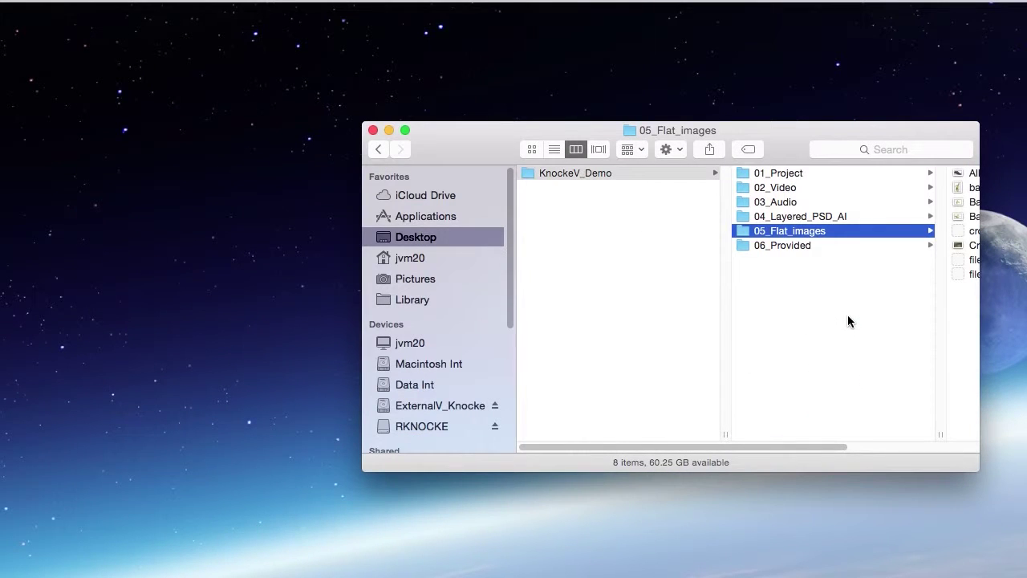
pyautogui.click(799, 174)
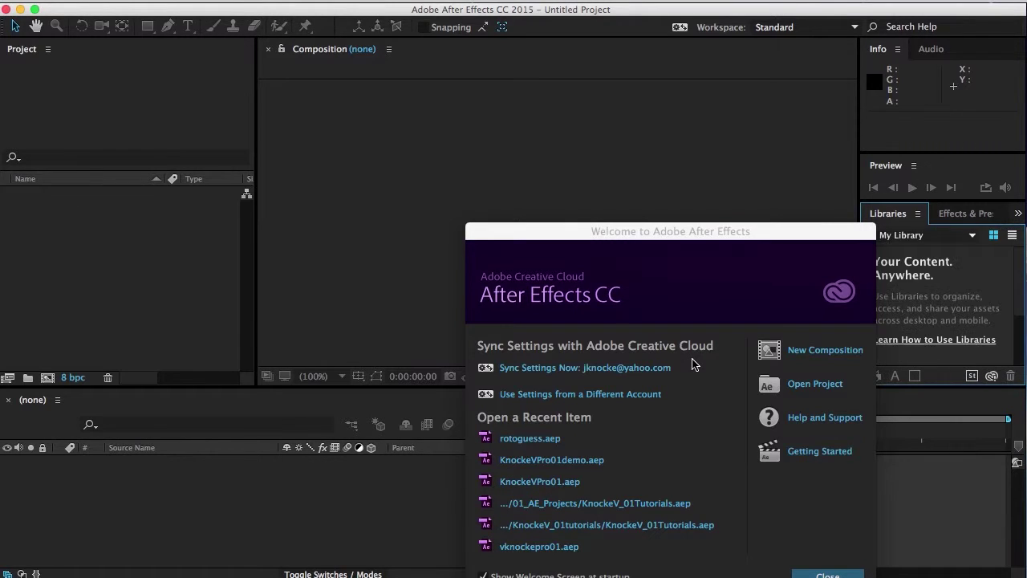
# Step: Create a new composition named KnockeV_pro01 at 1280×720, 29.97 fps, 5 seconds
pyautogui.click(804, 351)
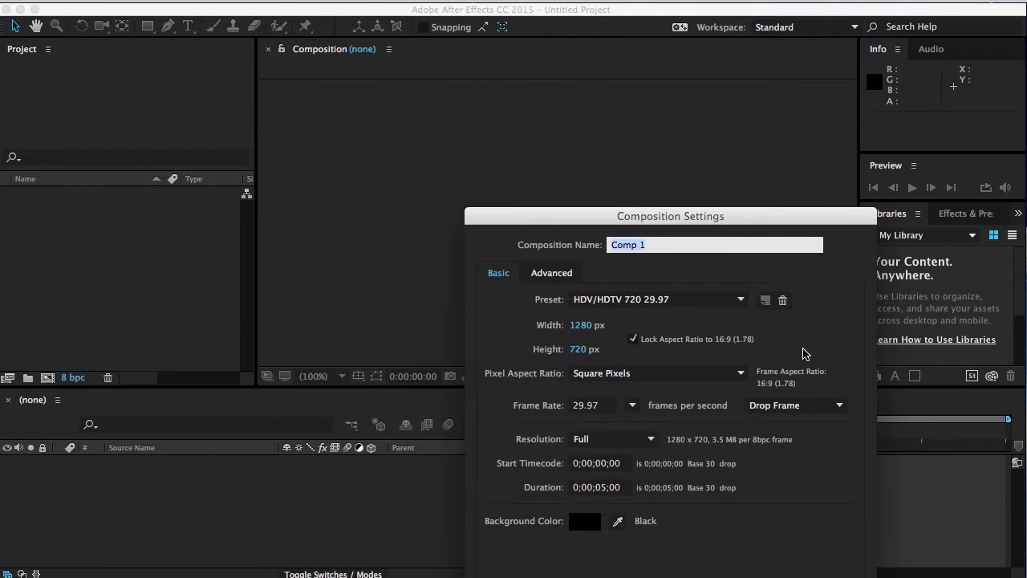
pyautogui.moveTo(552, 215); pyautogui.dragTo(193, 29)
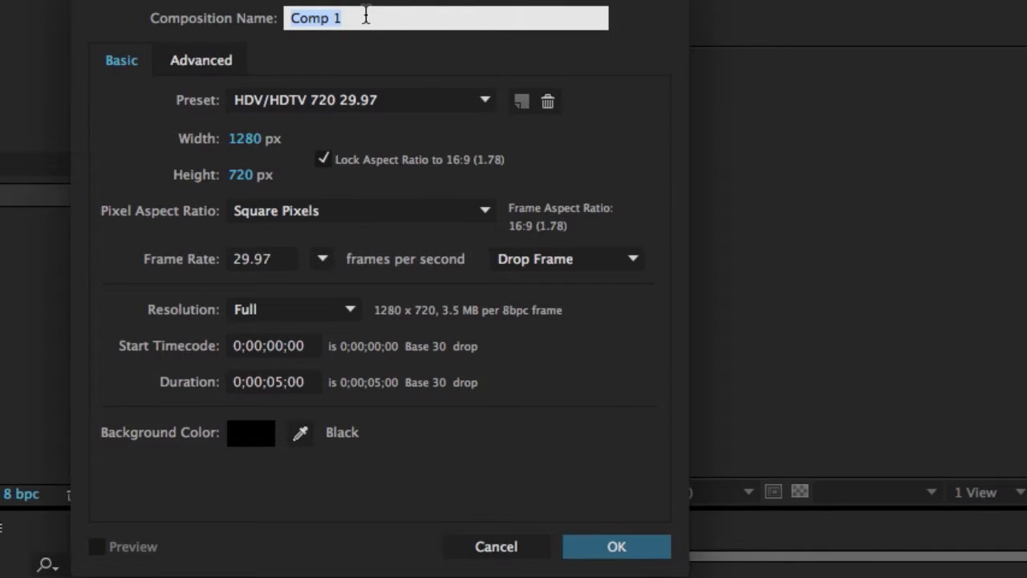
pyautogui.write('Kn')
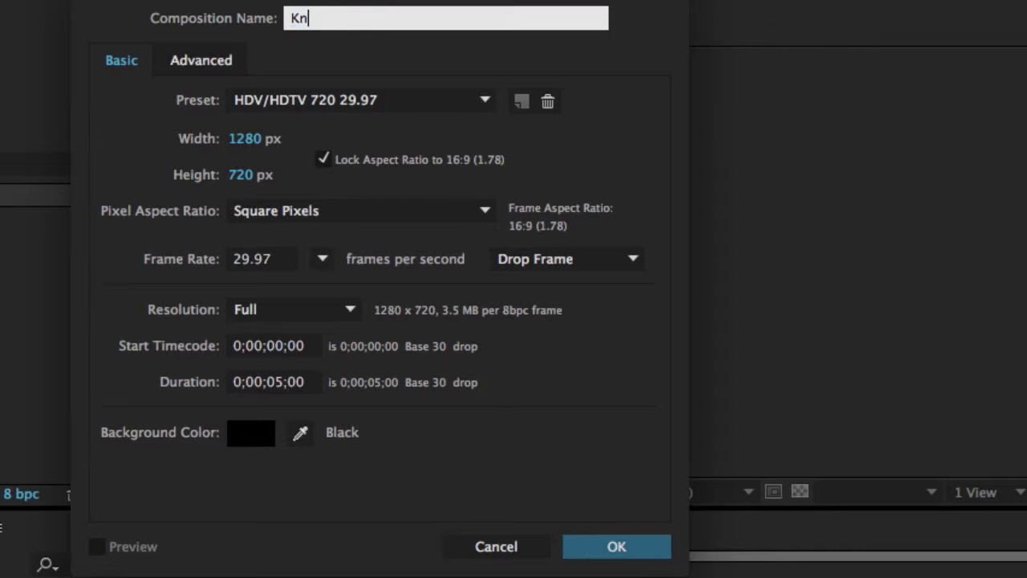
pyautogui.write('ockeV_pro')
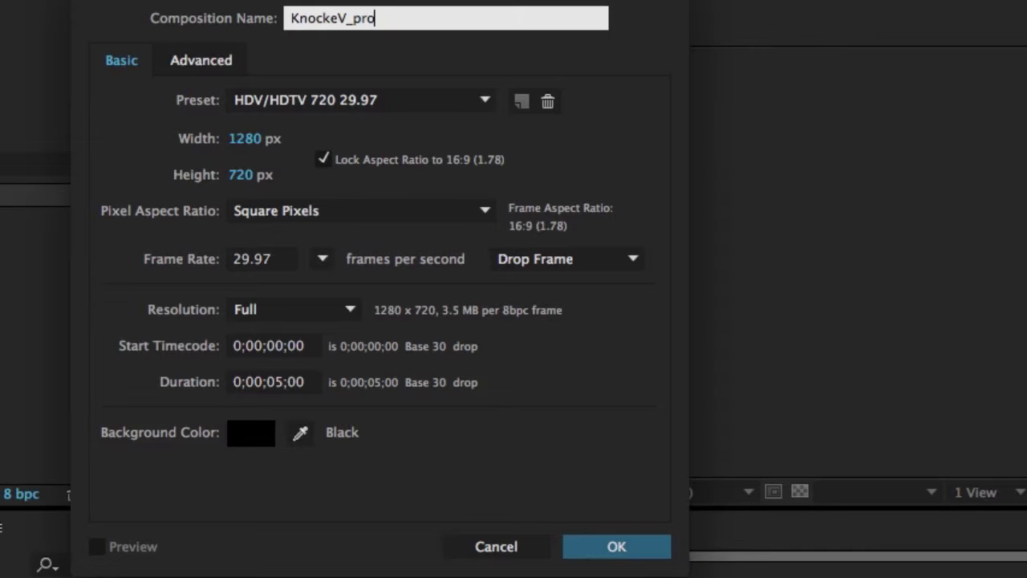
pyautogui.write('01')
pyautogui.click(614, 548)
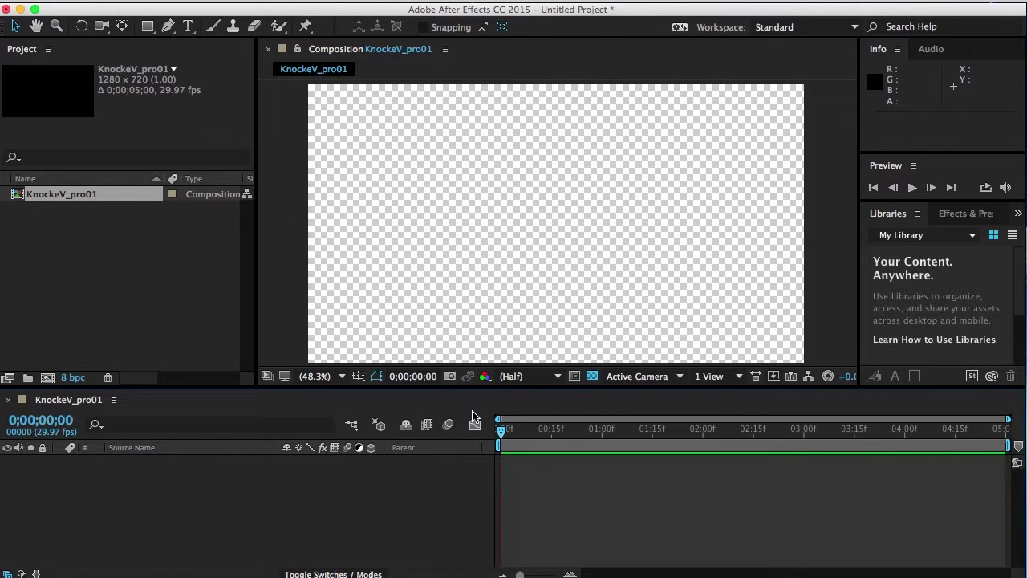
# Step: Import KnockeV_key01.psd as Composition – Retain Layer Sizes, without Photoshop Sequence, keeping layer styles editable
pyautogui.click(125, 239)
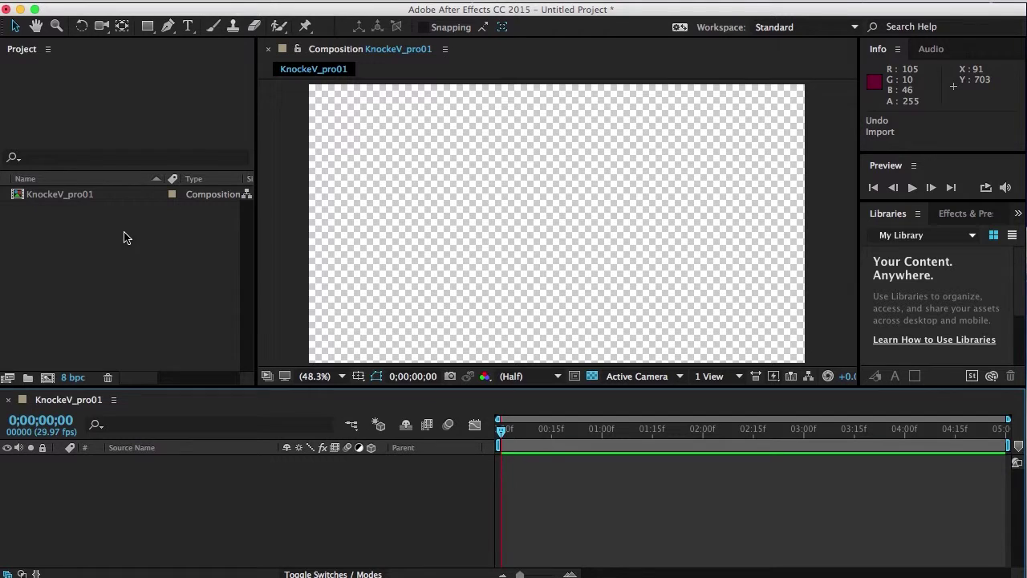
pyautogui.rightClick(124, 238)
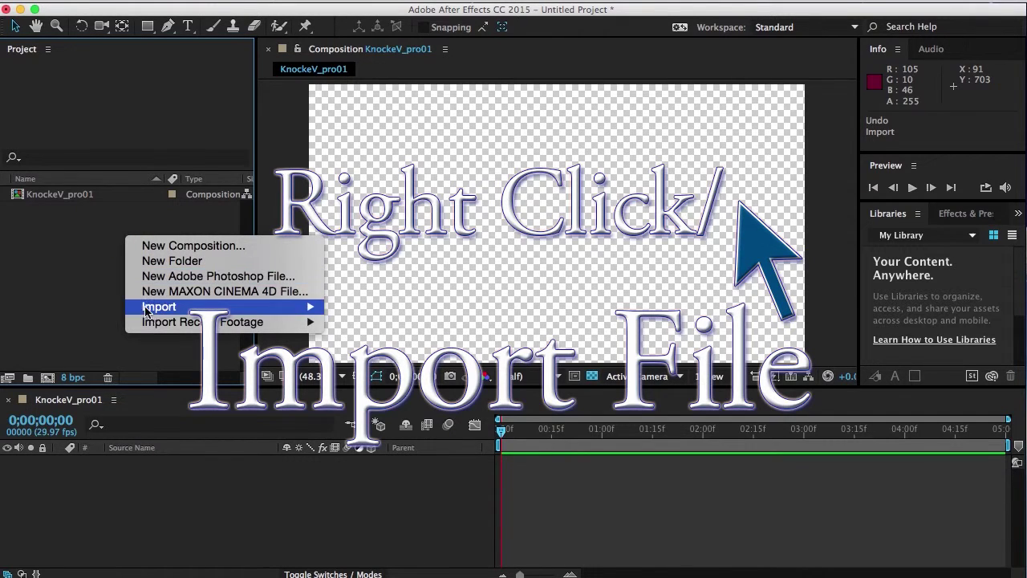
pyautogui.moveTo(149, 313)
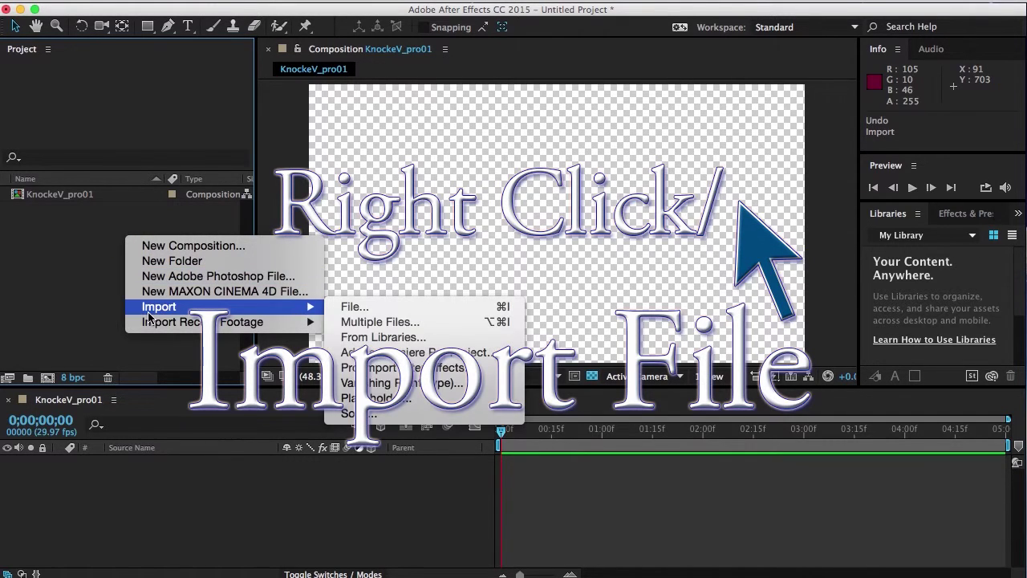
pyautogui.click(350, 306)
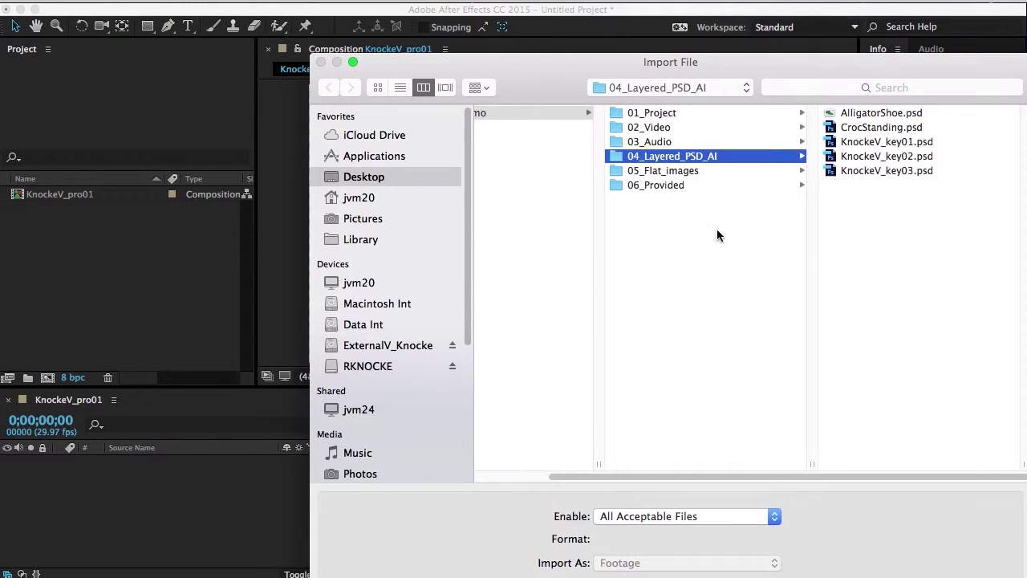
pyautogui.click(892, 142)
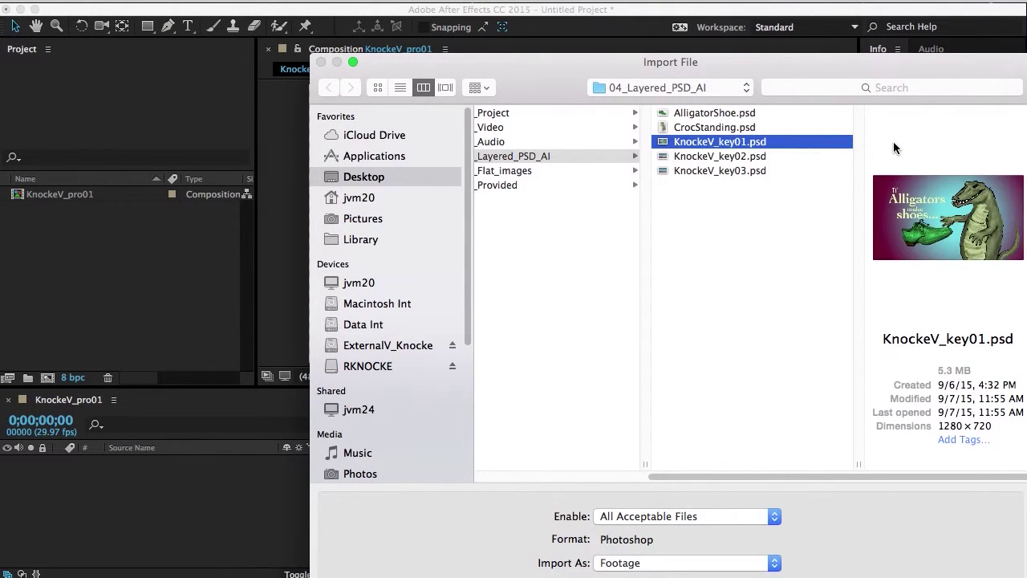
pyautogui.moveTo(563, 70); pyautogui.dragTo(516, 20)
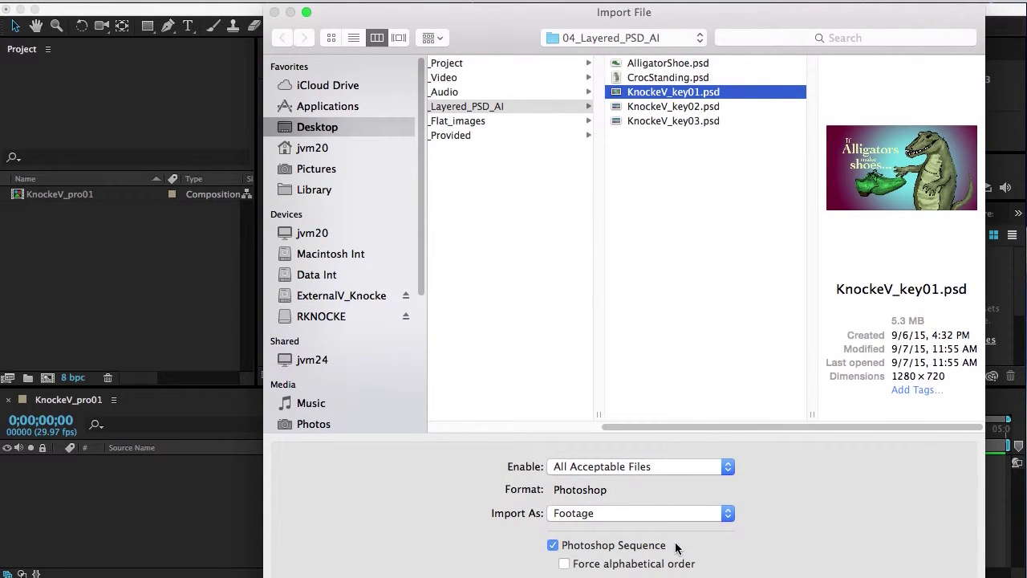
pyautogui.click(551, 544)
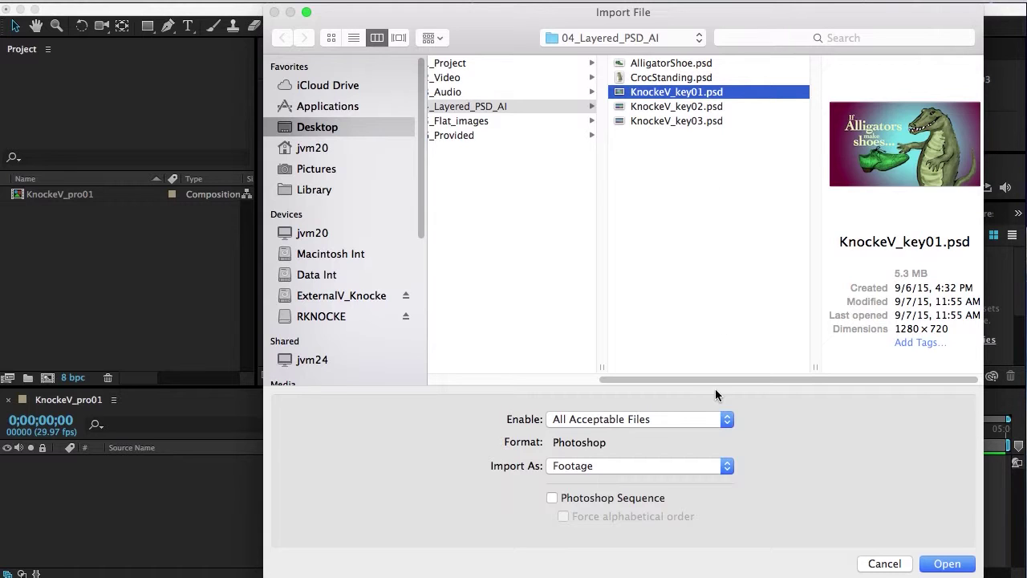
pyautogui.click(626, 466)
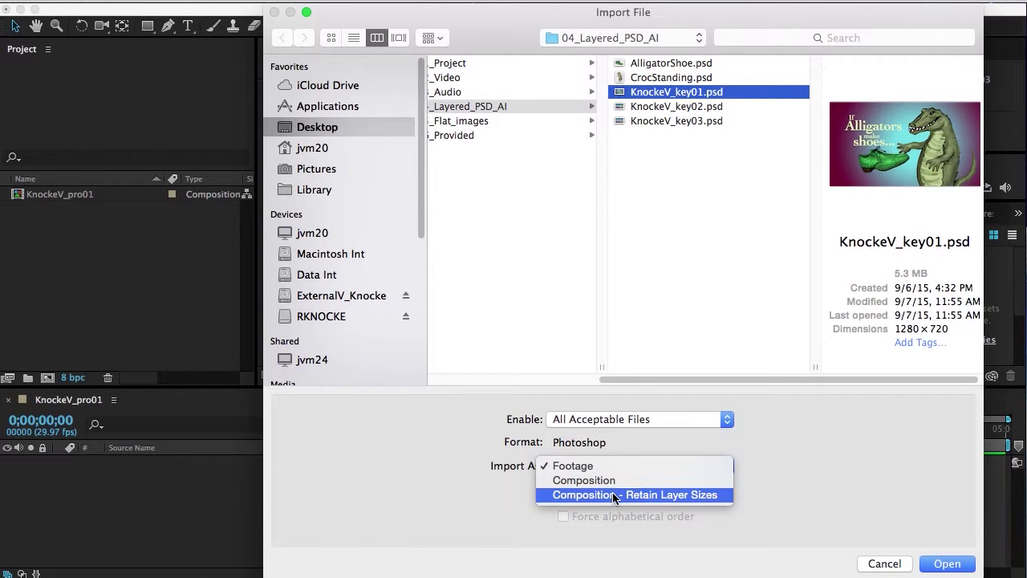
pyautogui.click(614, 494)
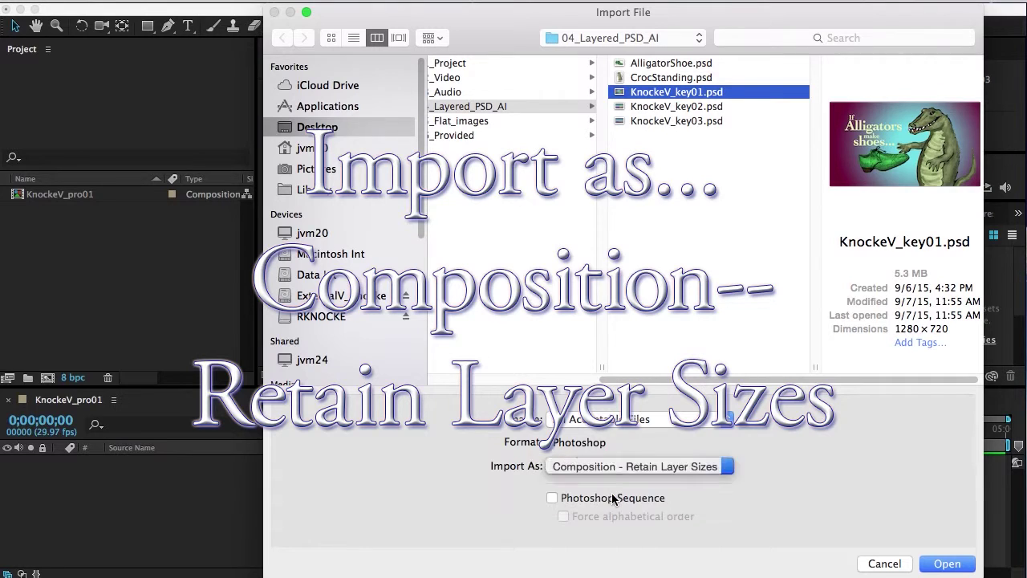
pyautogui.click(947, 563)
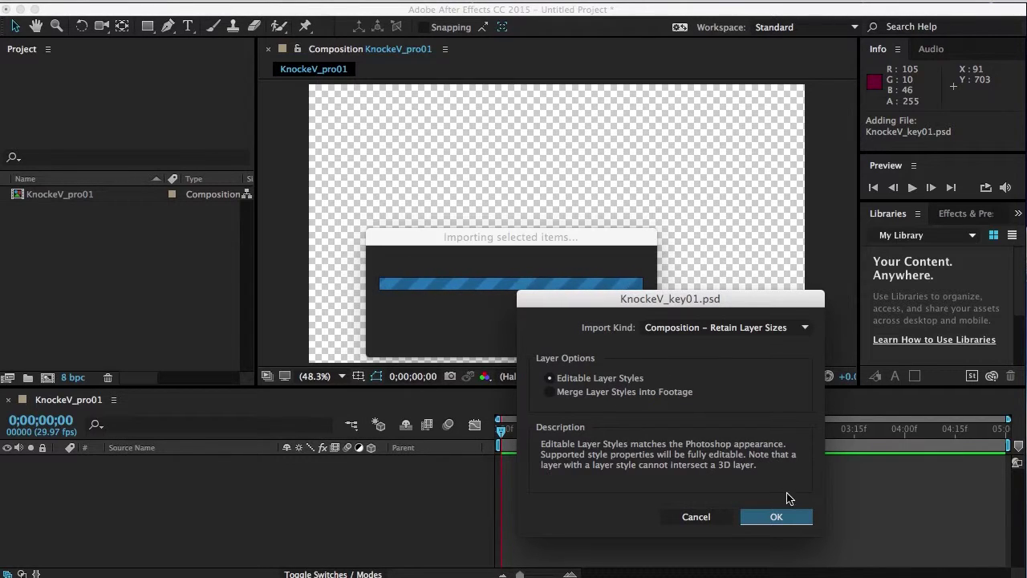
pyautogui.click(785, 518)
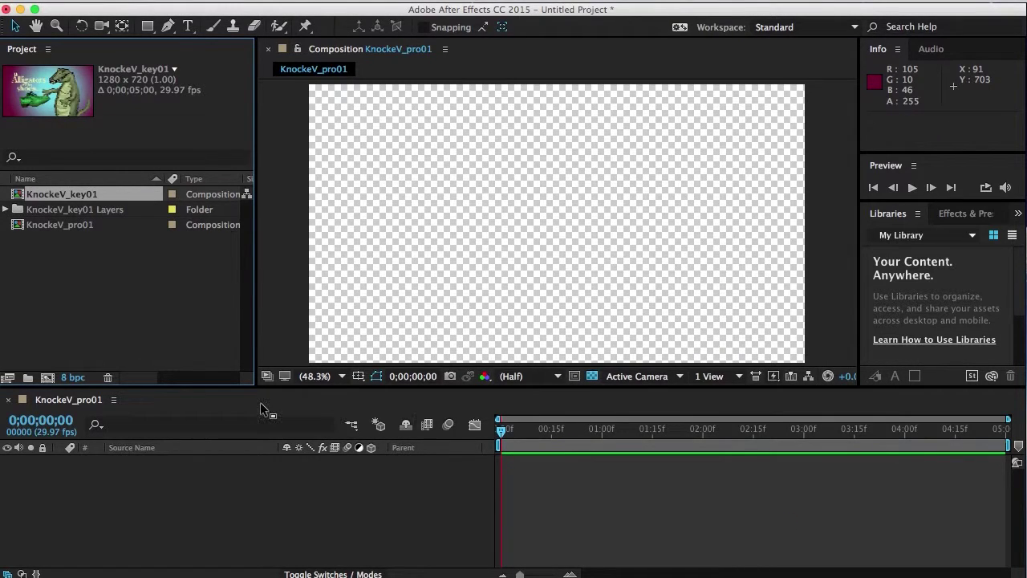
# Step: Open the KnockeV_key01 composition, scrub to its end, and return to the start
pyautogui.doubleClick(38, 194)
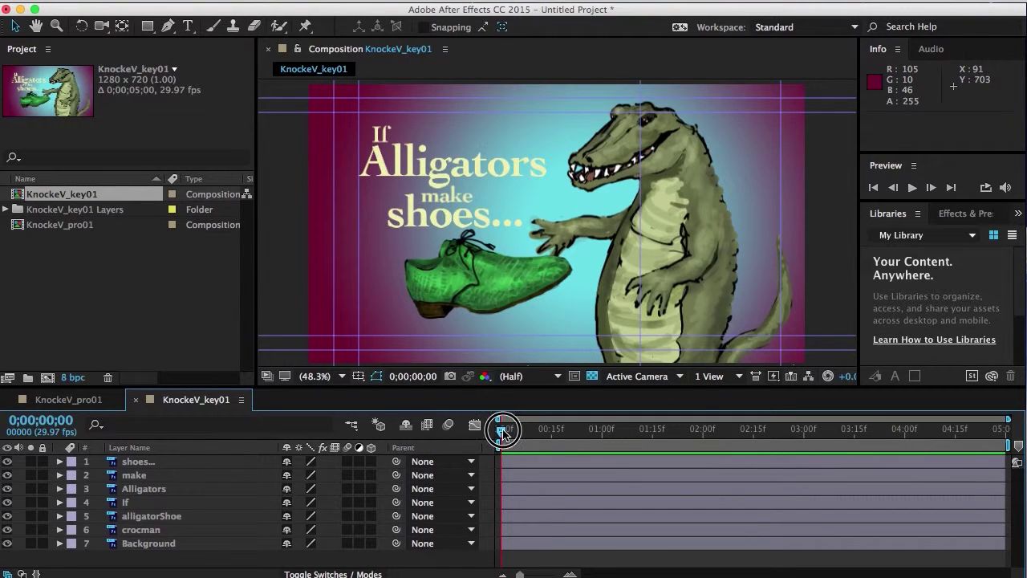
pyautogui.moveTo(502, 431); pyautogui.dragTo(1003, 473)
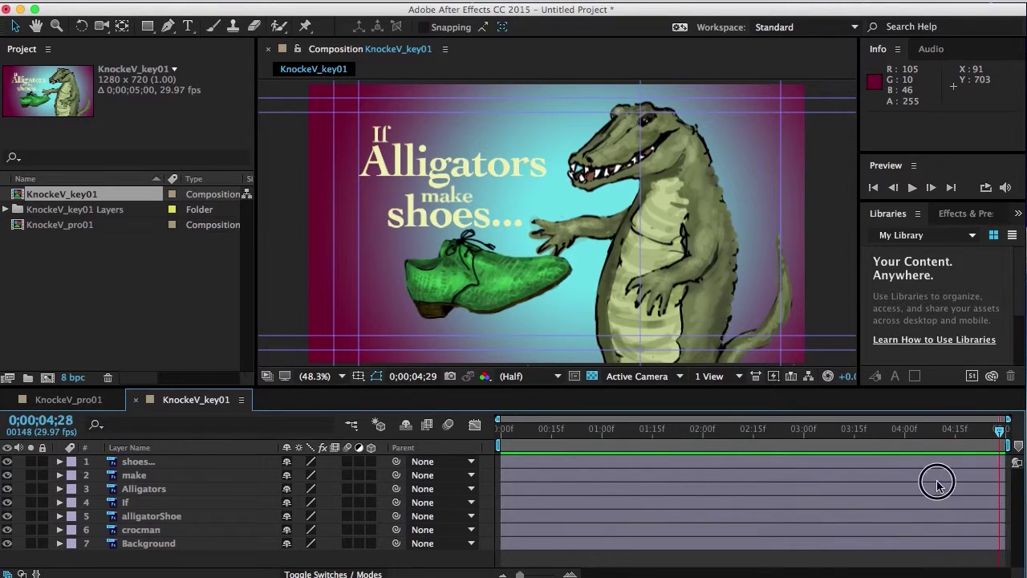
pyautogui.press('Home')
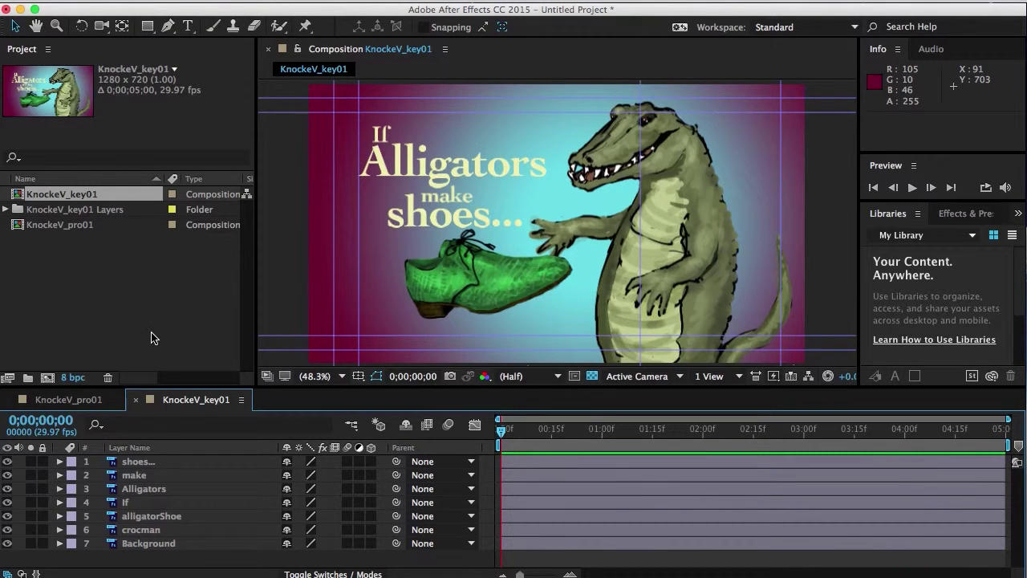
# Step: Save the project as KnockeV_pro01.aep in Desktop > KnockeV_Demo > 01_Project
pyautogui.click(156, 0)
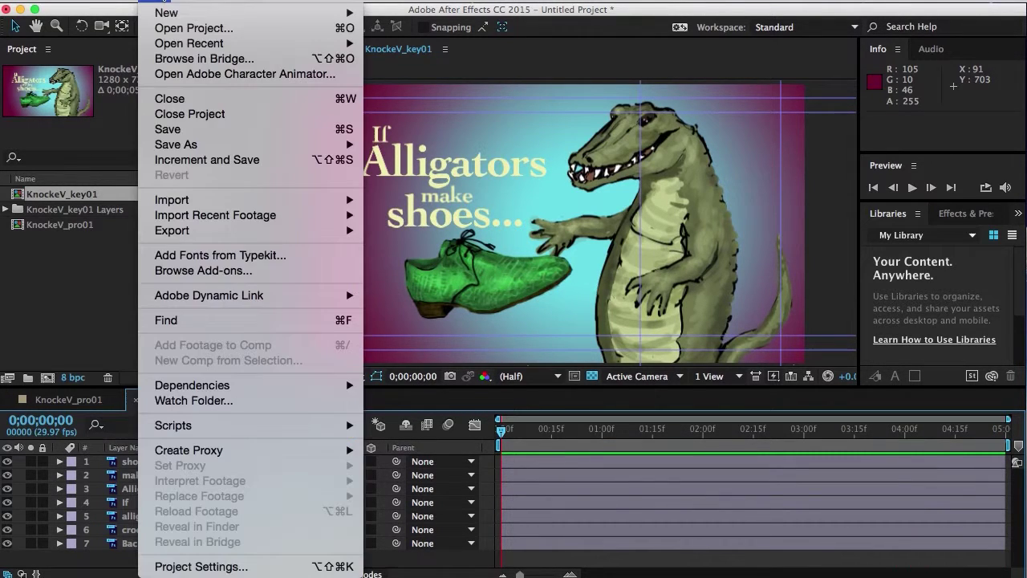
pyautogui.click(166, 129)
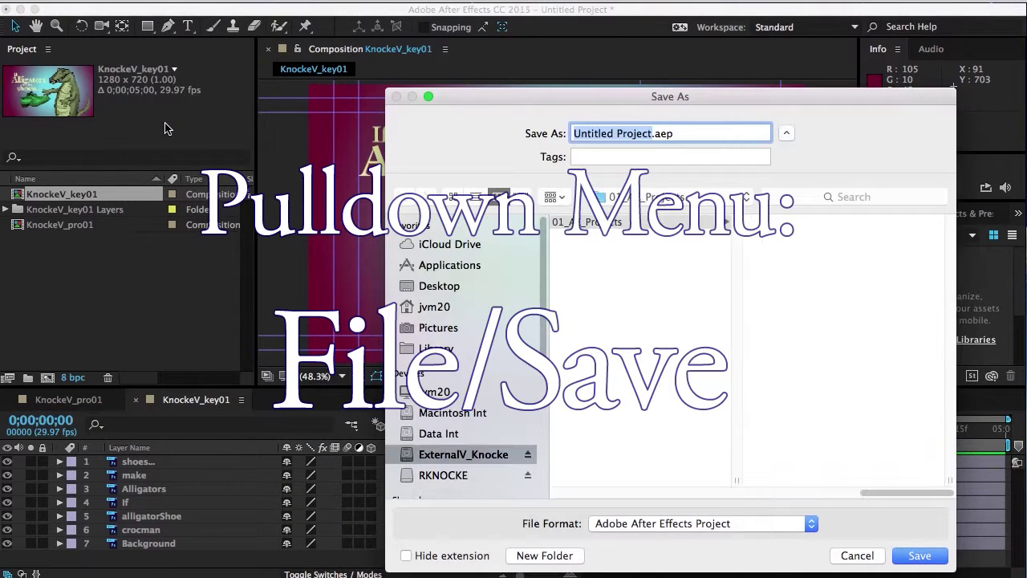
pyautogui.click(423, 287)
pyautogui.click(602, 222)
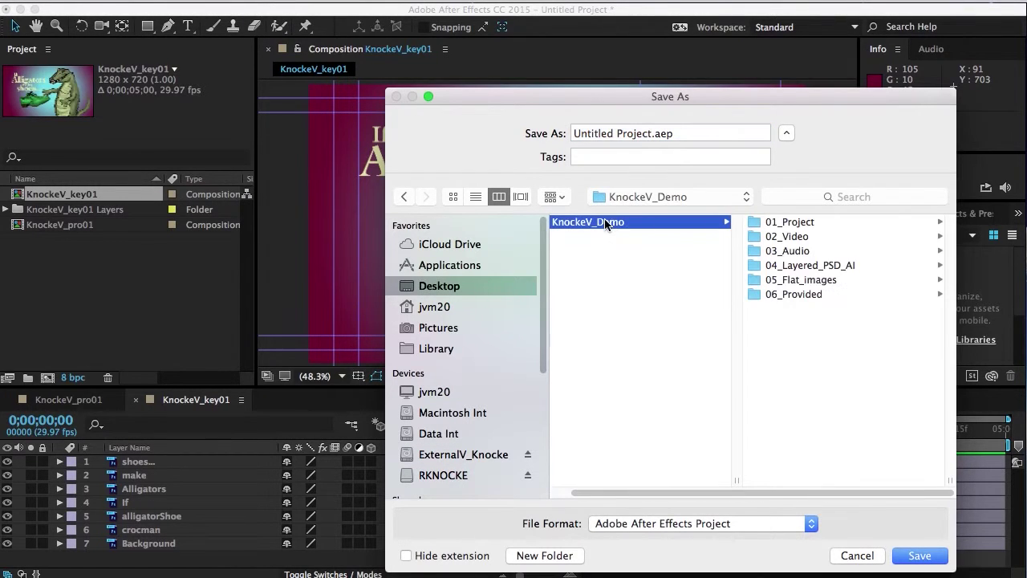
pyautogui.click(825, 221)
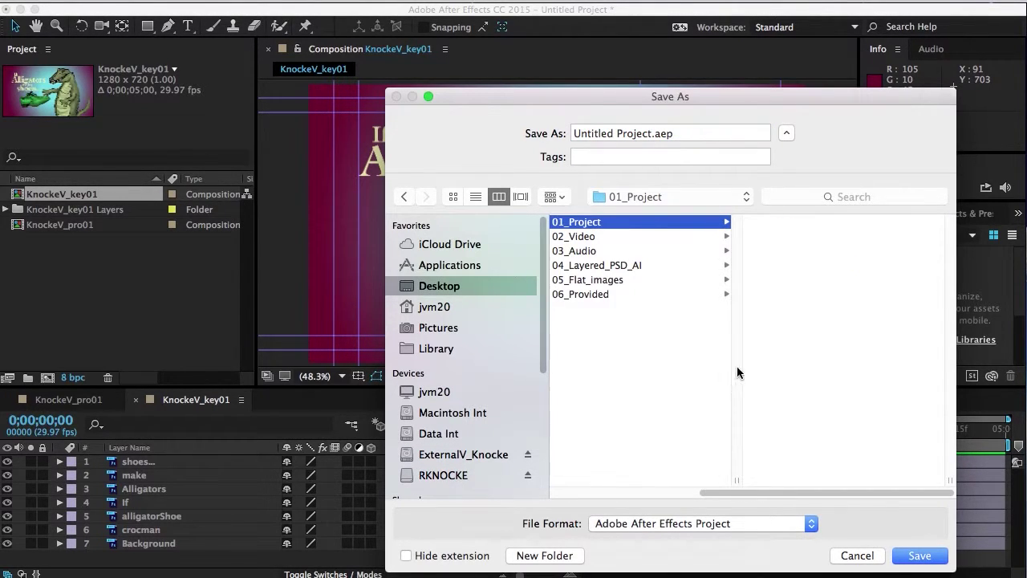
pyautogui.click(652, 132)
pyautogui.moveTo(652, 133); pyautogui.dragTo(443, 137)
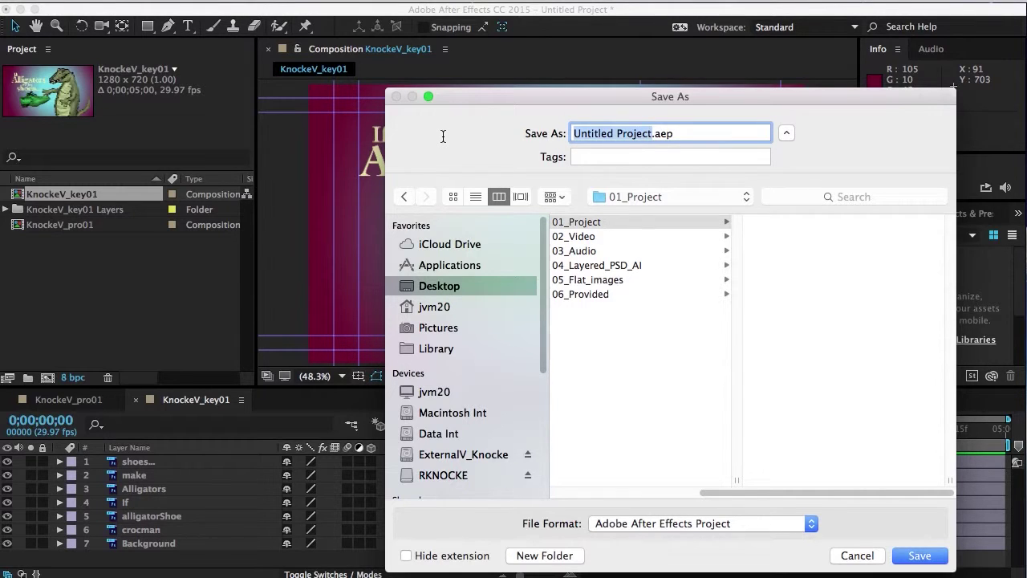
pyautogui.write('KNocke')
pyautogui.press('BackSpace')
pyautogui.press('BackSpace')
pyautogui.press('BackSpace')
pyautogui.press('BackSpace')
pyautogui.press('BackSpace')
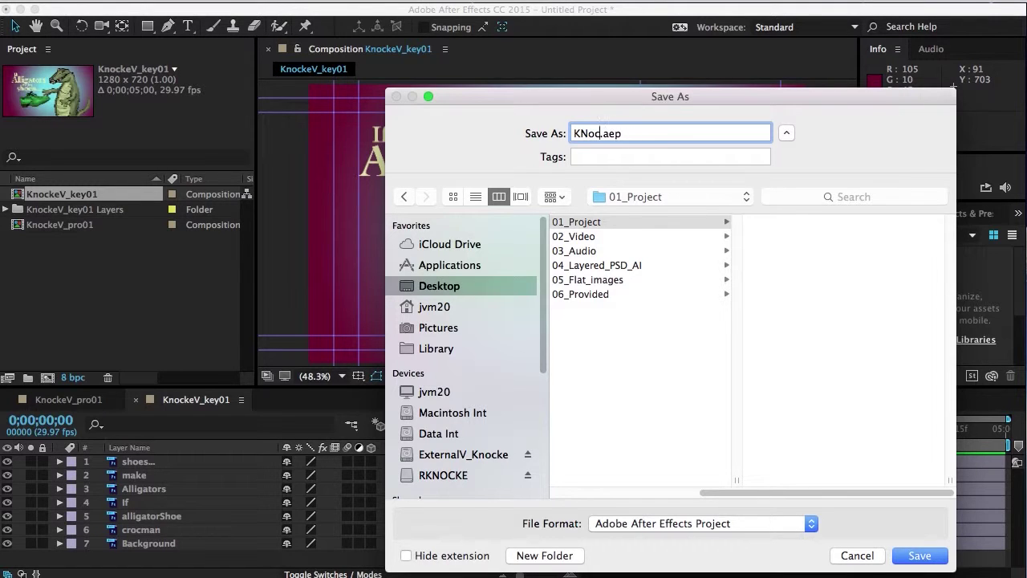
pyautogui.write('nockeV_pro01')
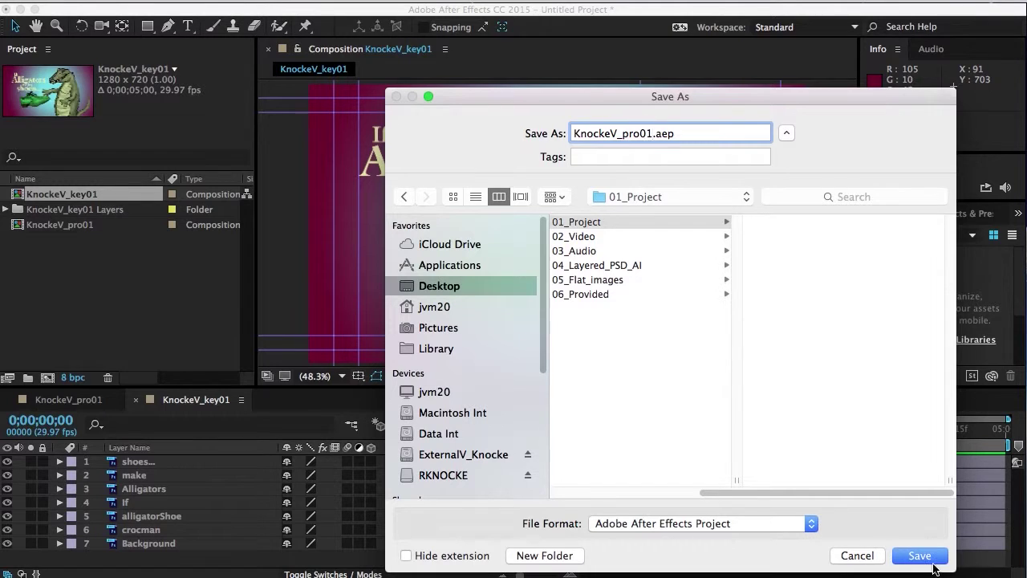
pyautogui.click(931, 559)
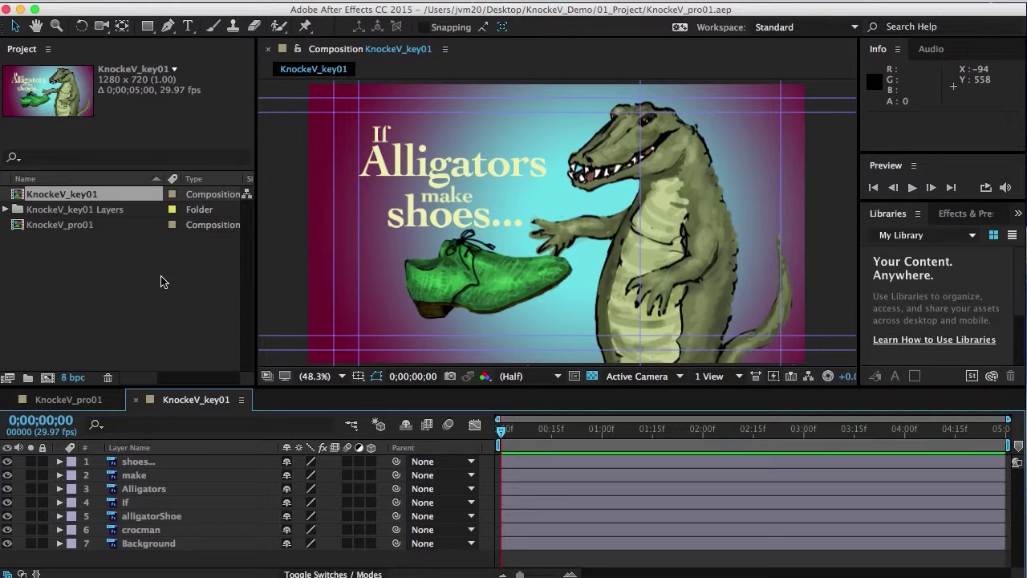
# Step: Import KnockeV_key02.psd as a composition with retained layer sizes and editable layer styles
pyautogui.rightClick(73, 285)
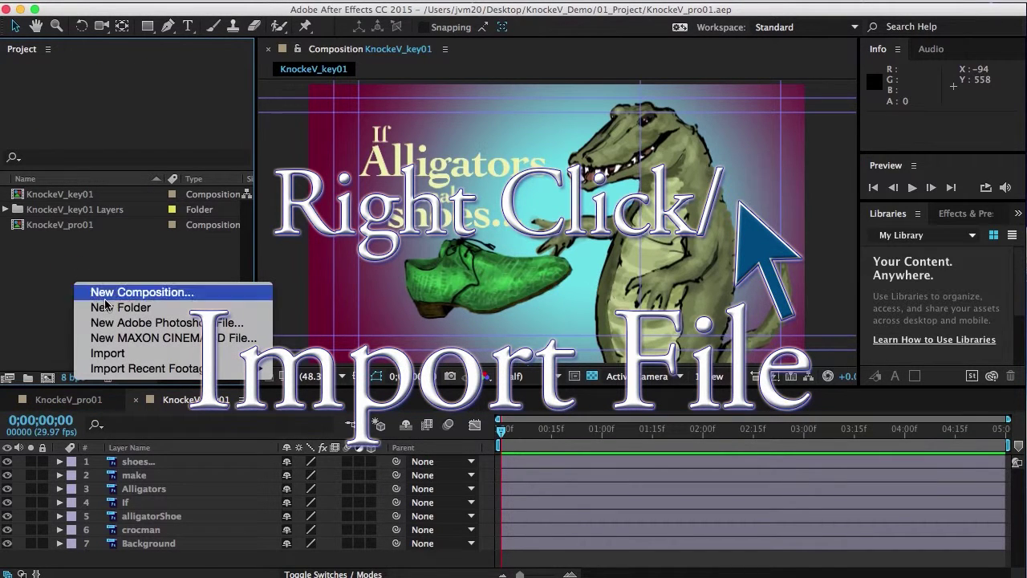
pyautogui.moveTo(136, 355)
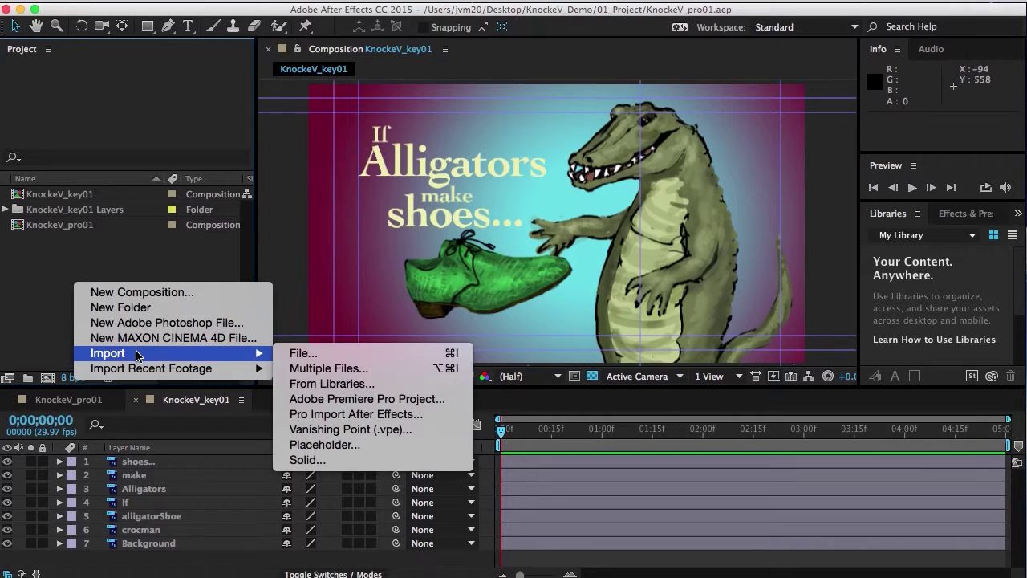
pyautogui.click(370, 356)
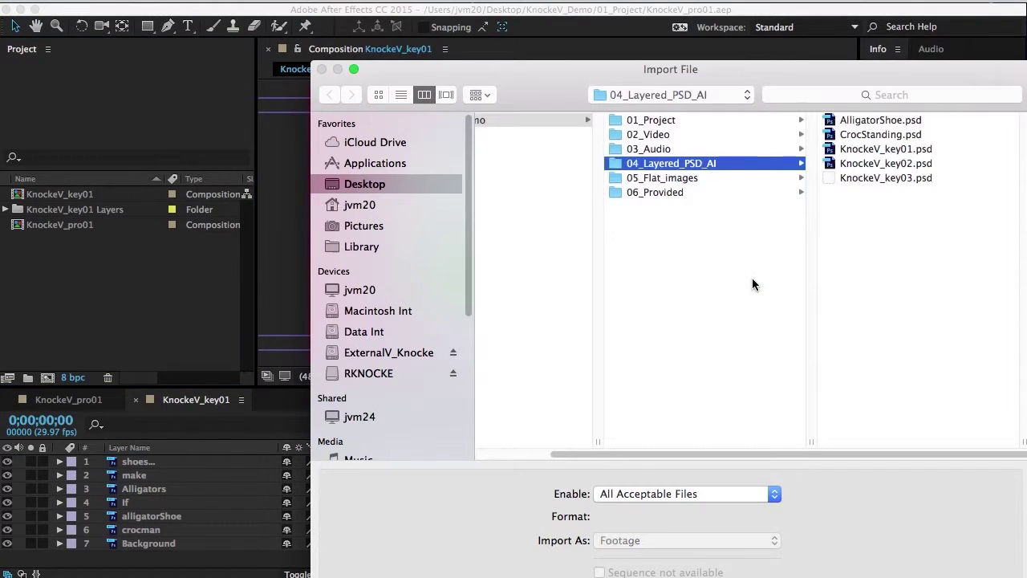
pyautogui.click(893, 164)
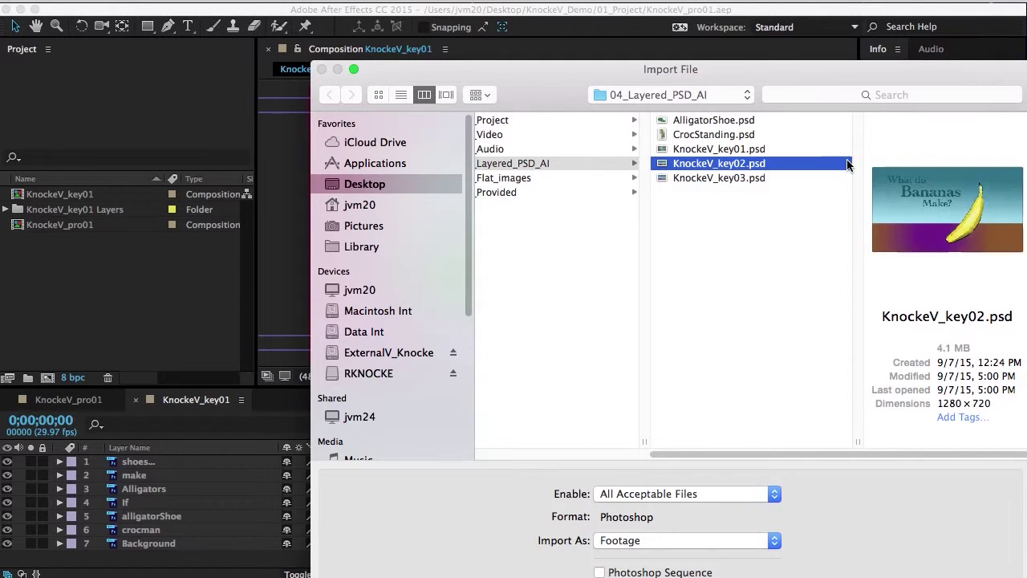
pyautogui.moveTo(763, 67); pyautogui.dragTo(689, 16)
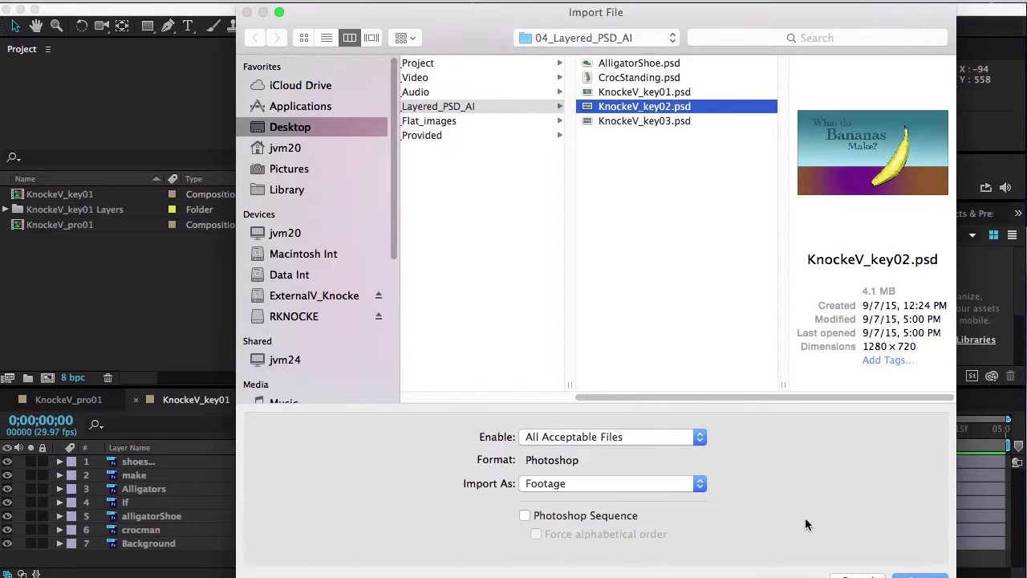
pyautogui.click(664, 483)
pyautogui.click(667, 512)
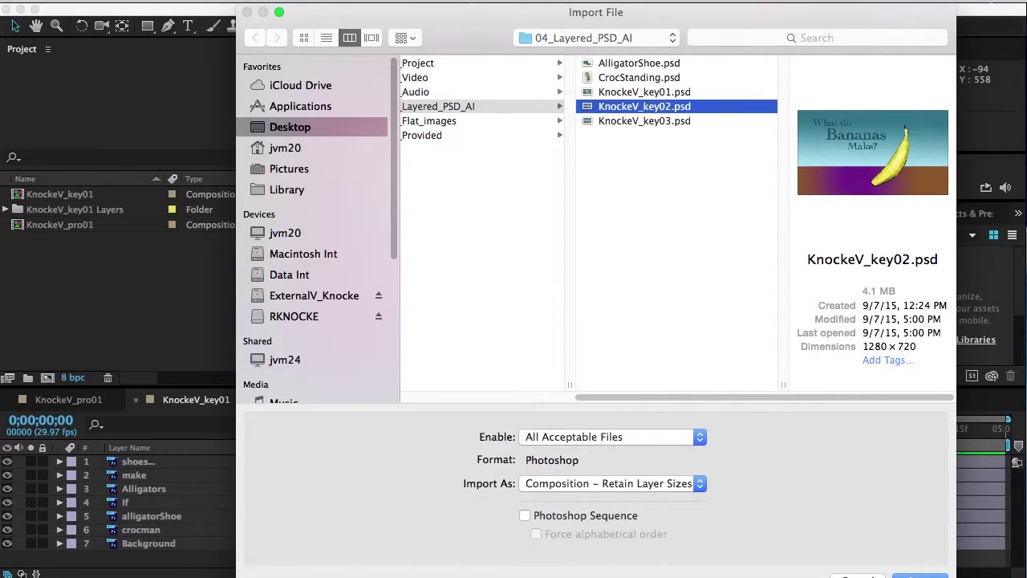
pyautogui.click(920, 575)
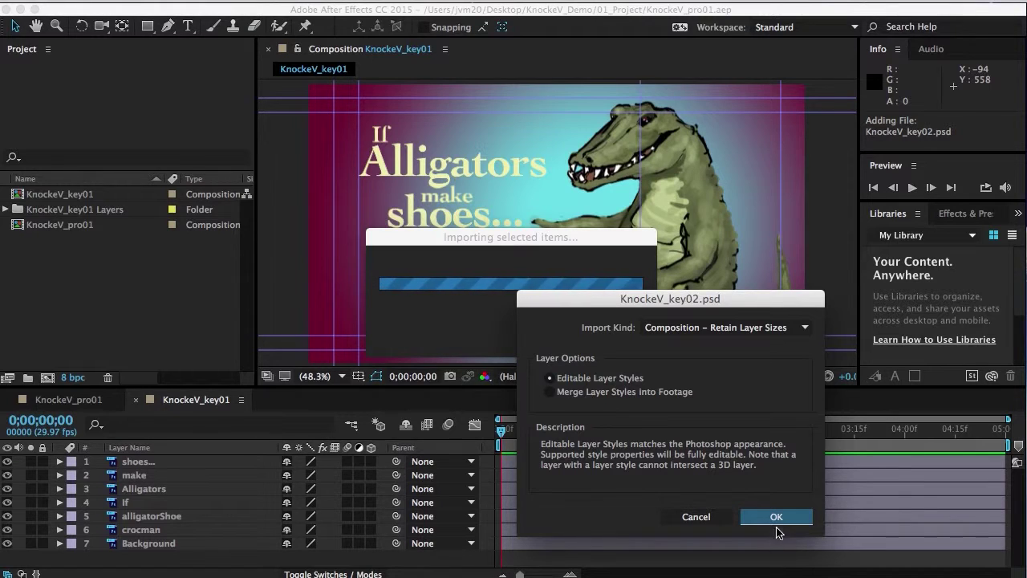
pyautogui.click(778, 518)
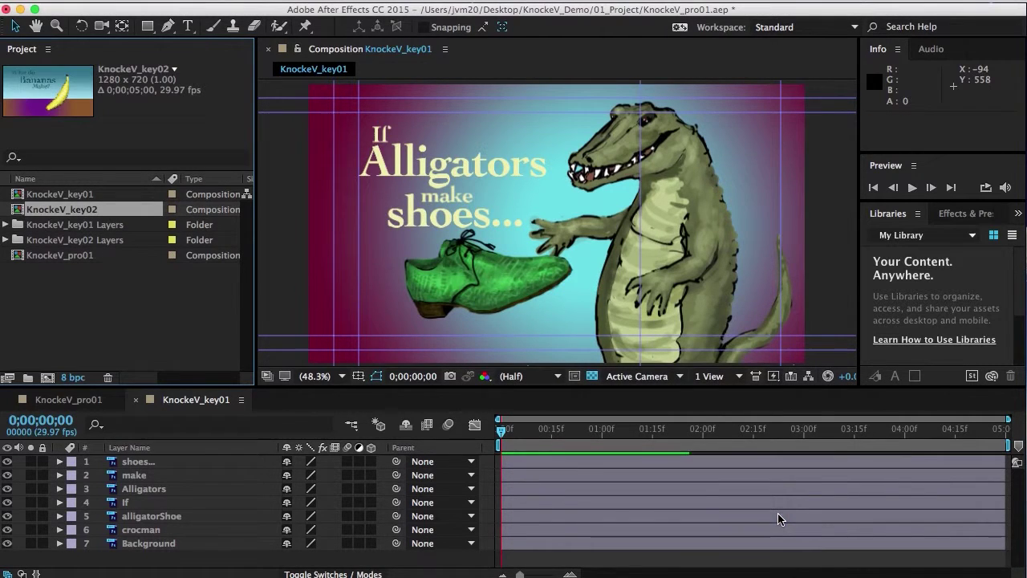
pyautogui.rightClick(96, 330)
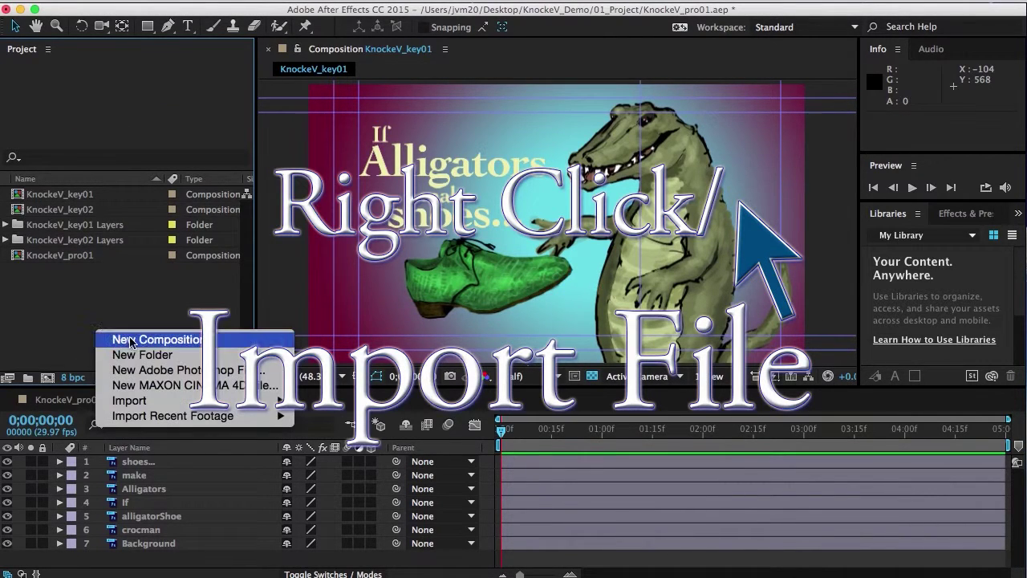
# Step: Import KnockeV_key03.psd as a Composition – Retain Layer Sizes, keeping editable layer styles
pyautogui.moveTo(133, 399)
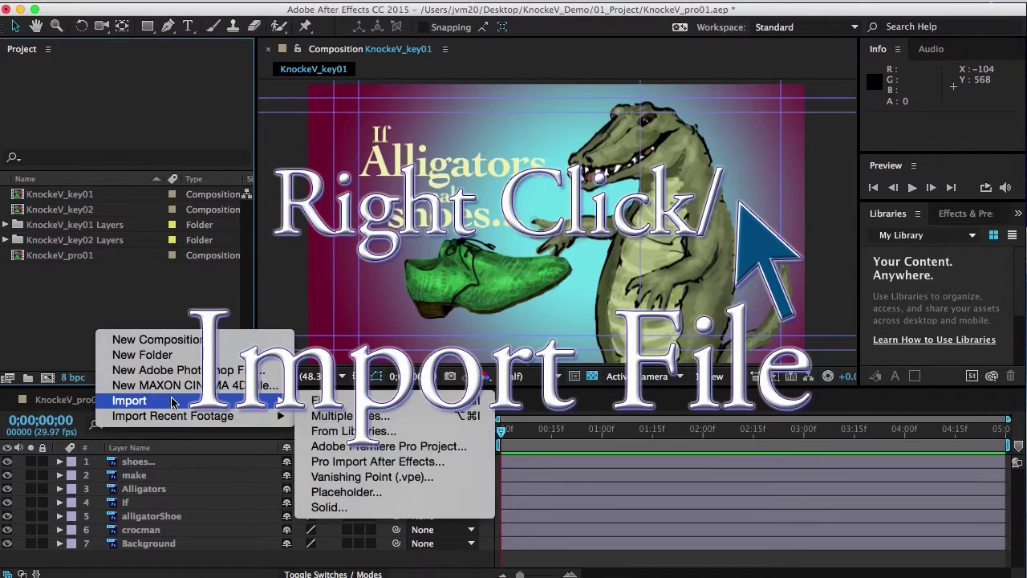
pyautogui.click(383, 401)
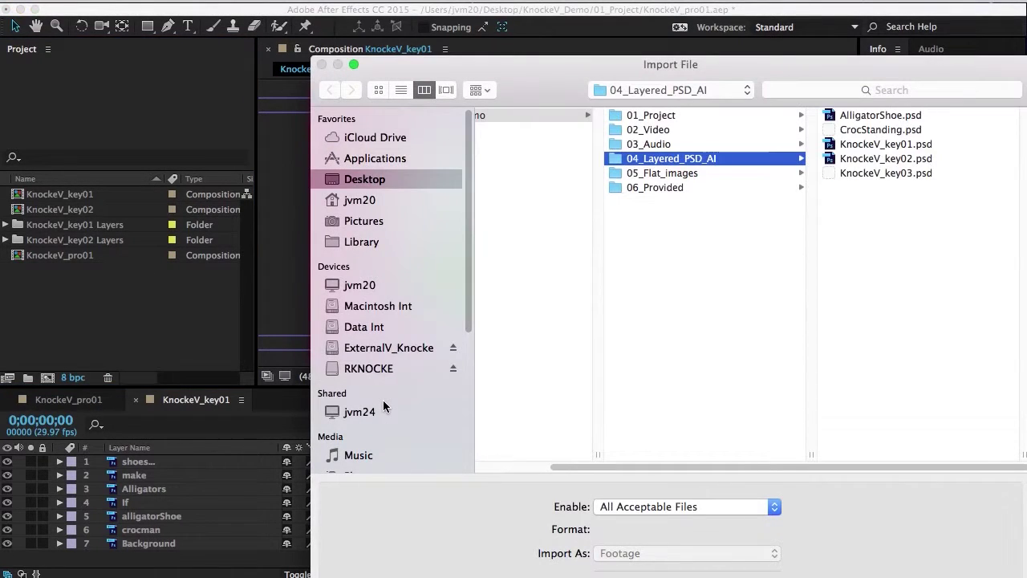
pyautogui.click(909, 172)
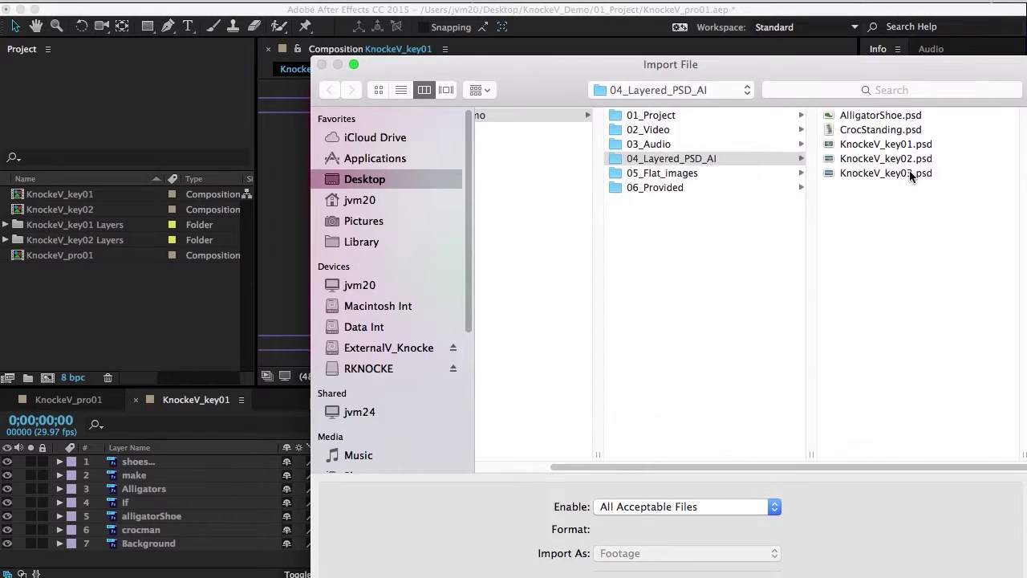
pyautogui.click(690, 553)
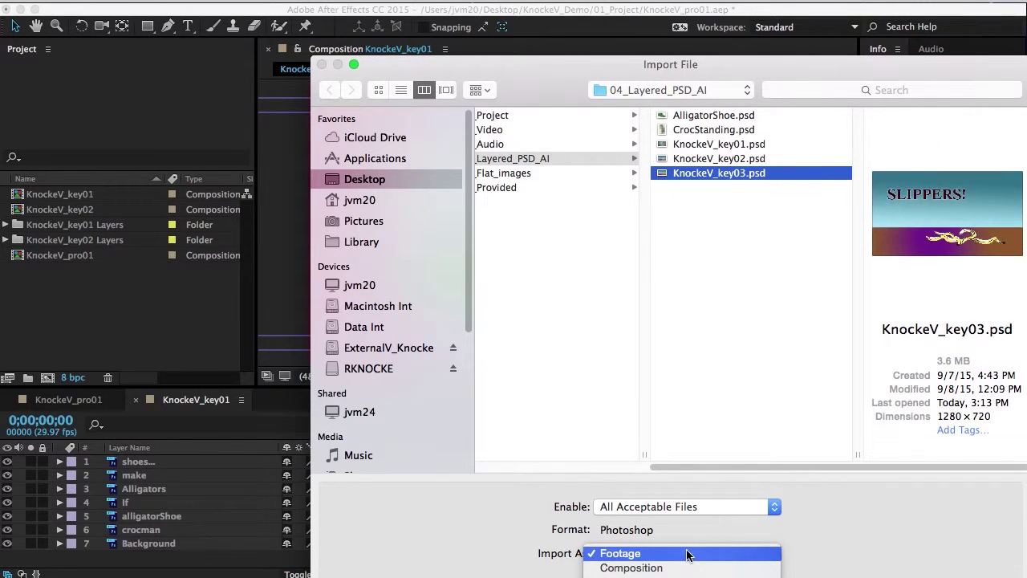
pyautogui.click(660, 574)
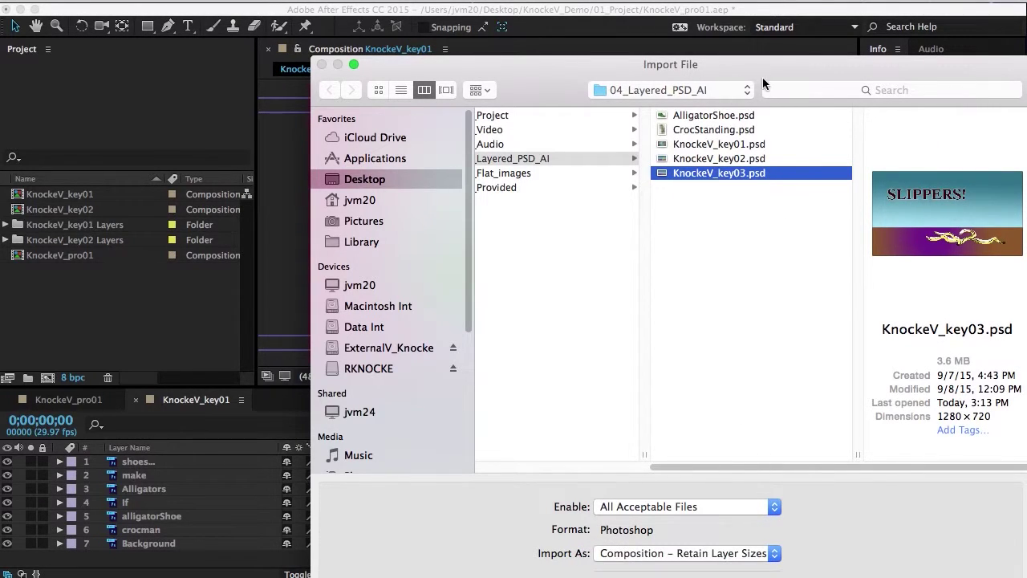
pyautogui.moveTo(772, 72); pyautogui.dragTo(706, 20)
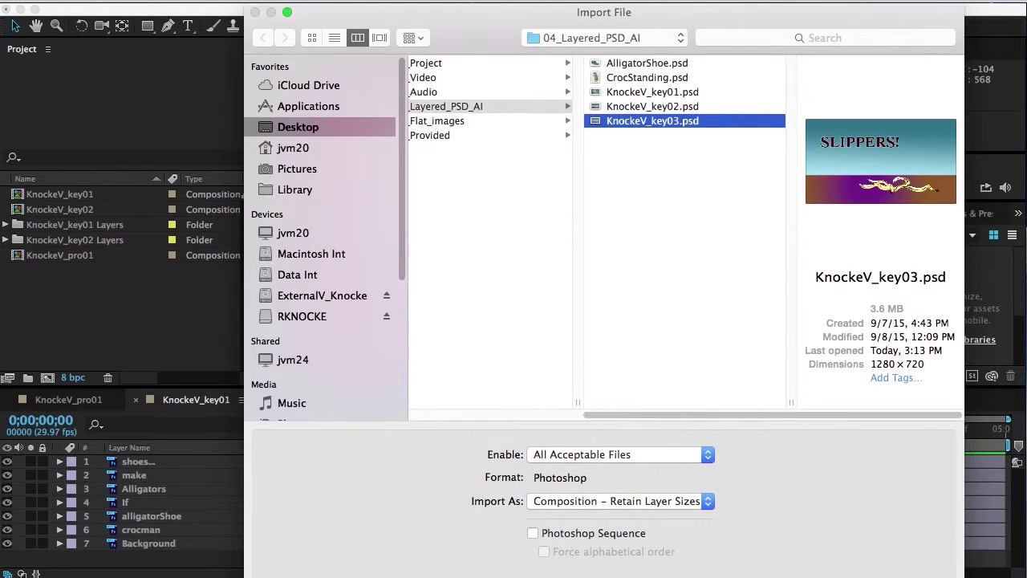
pyautogui.click(923, 564)
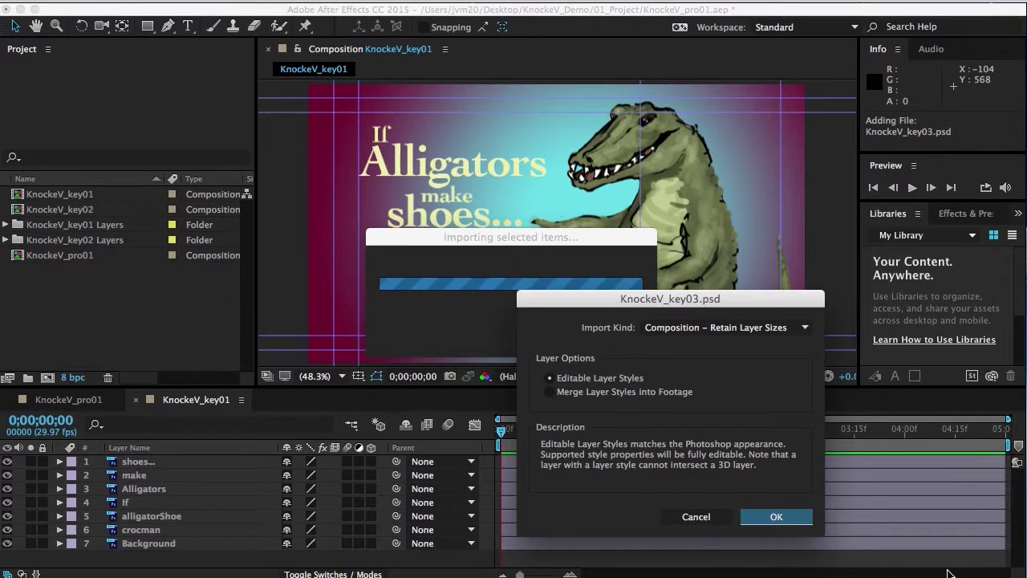
pyautogui.click(776, 517)
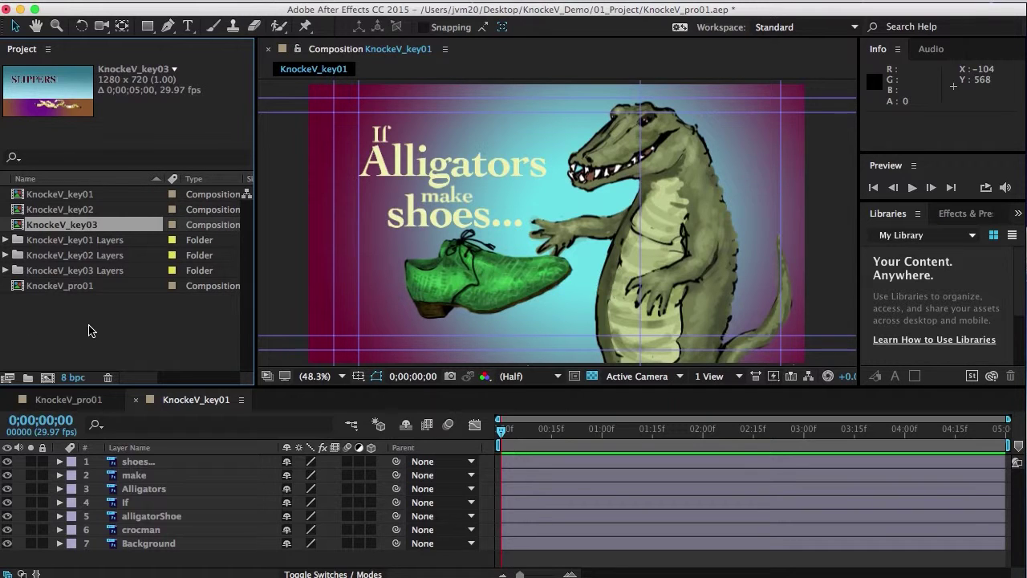
pyautogui.click(29, 377)
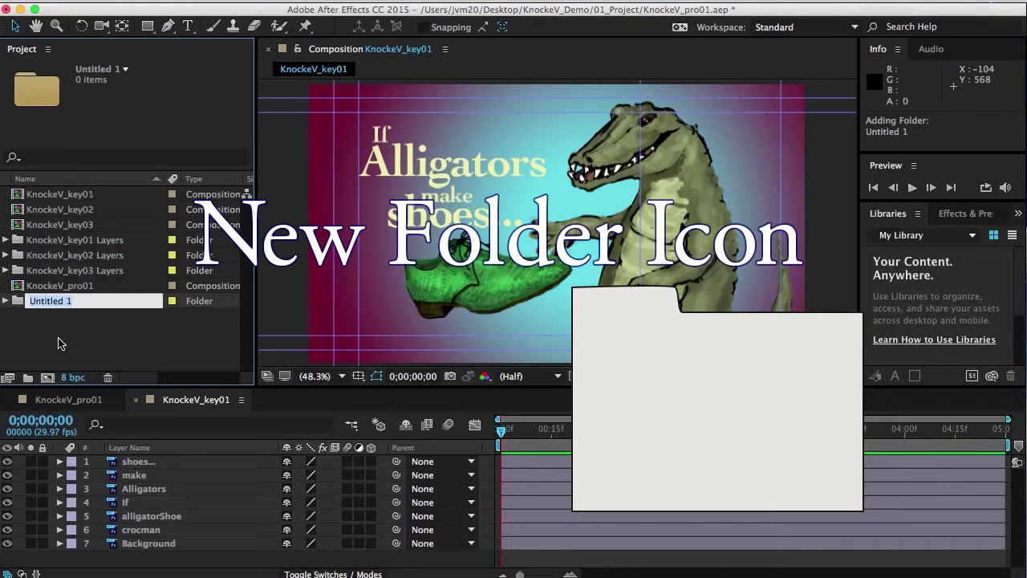
# Step: Name the new folder Comps and move all four compositions and three Layers folders into it
pyautogui.write('Comps')
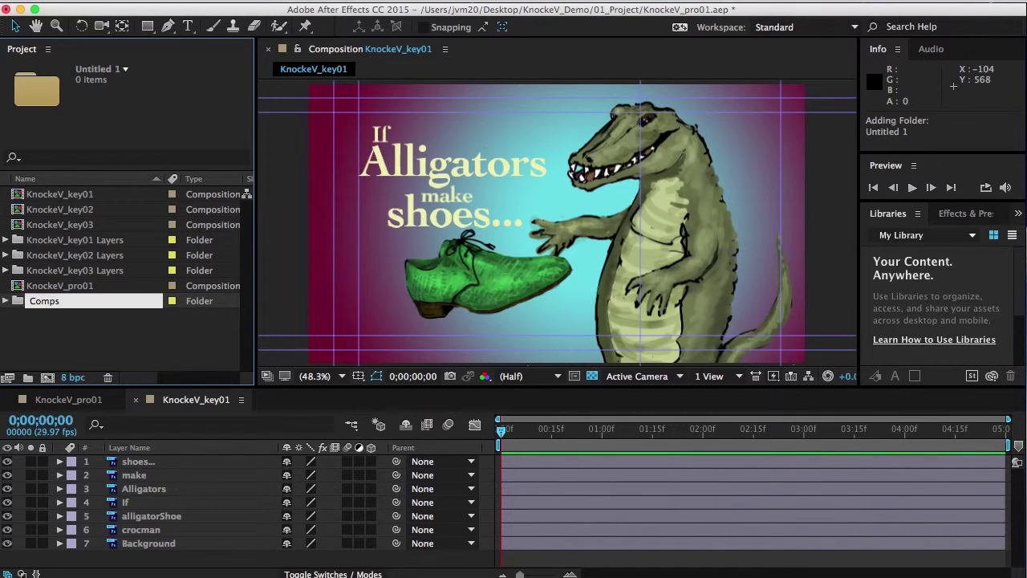
pyautogui.click(32, 313)
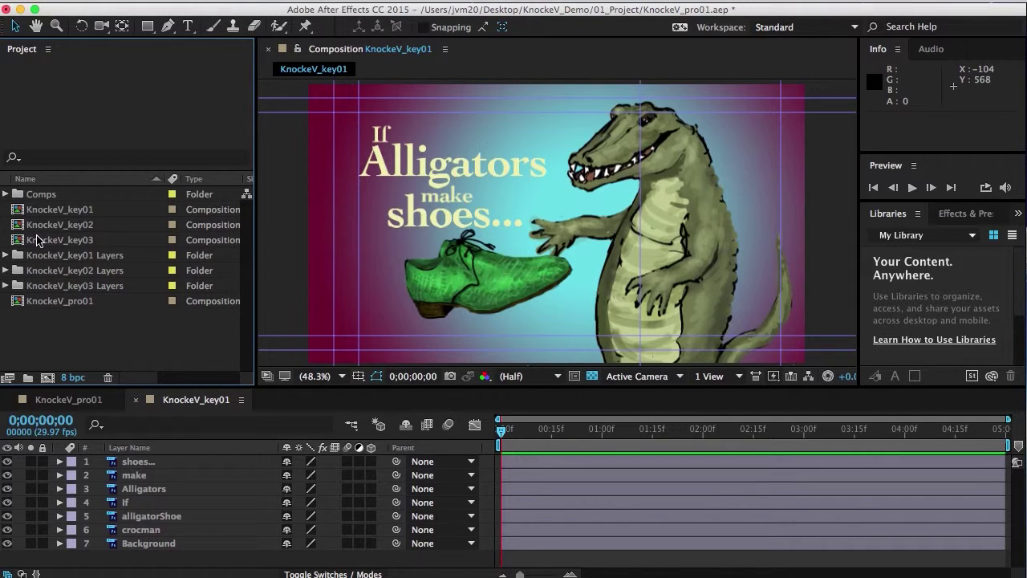
pyautogui.moveTo(96, 309); pyautogui.dragTo(19, 198)
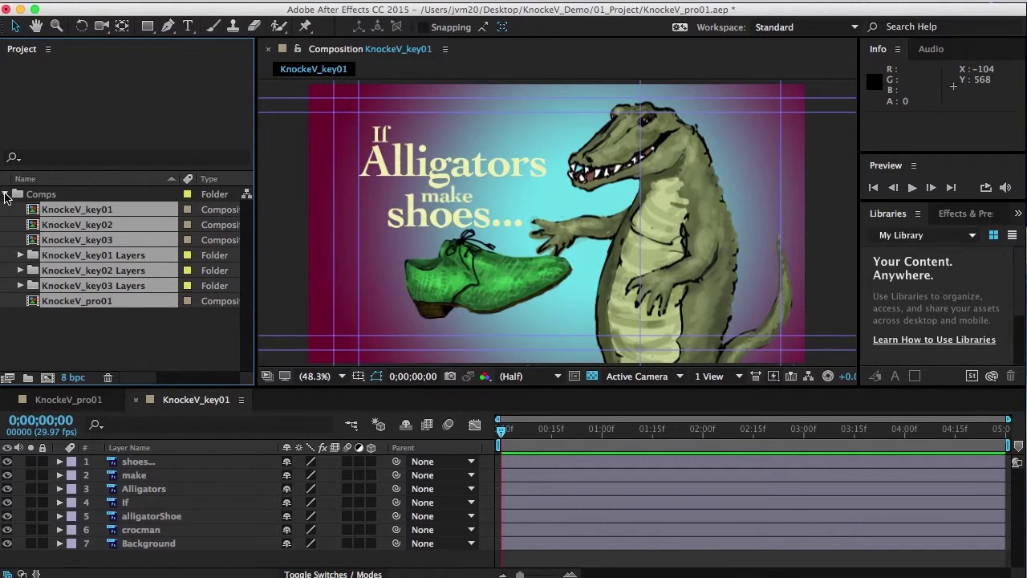
pyautogui.click(6, 194)
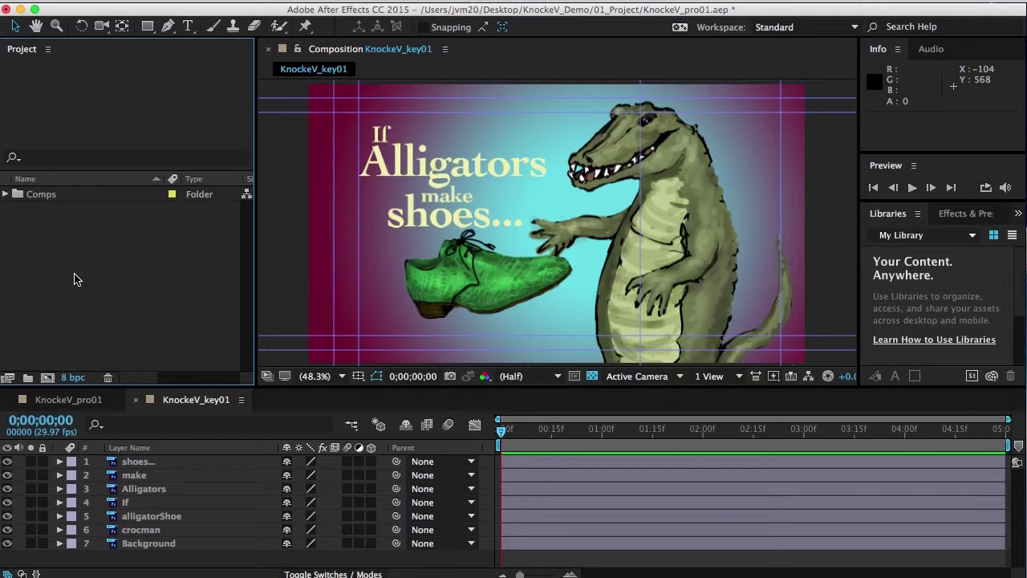
# Step: Import all ten WAV and MP3 sound files from the 03_Audio folder
pyautogui.rightClick(185, 296)
pyautogui.moveTo(239, 366)
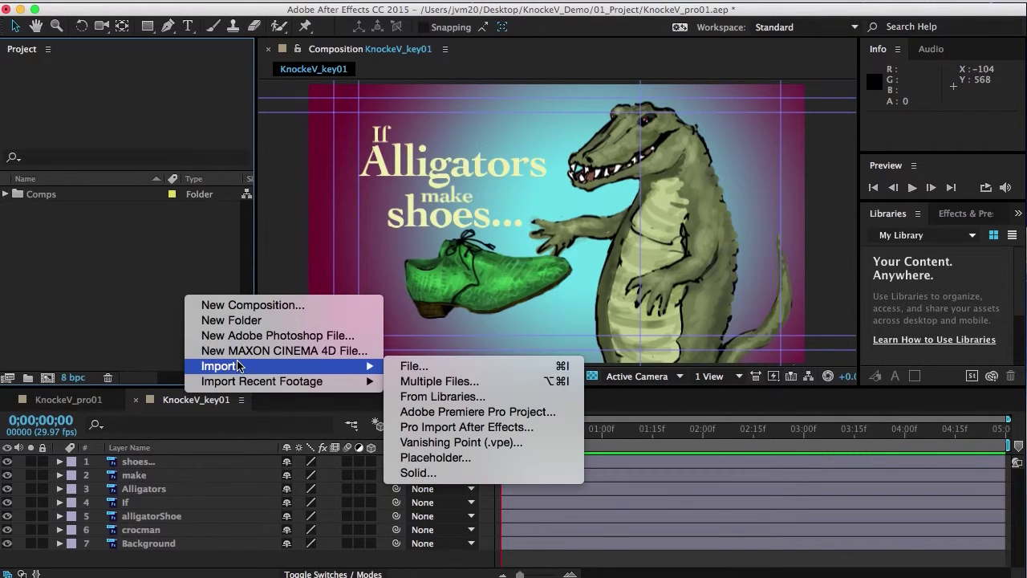
pyautogui.click(453, 365)
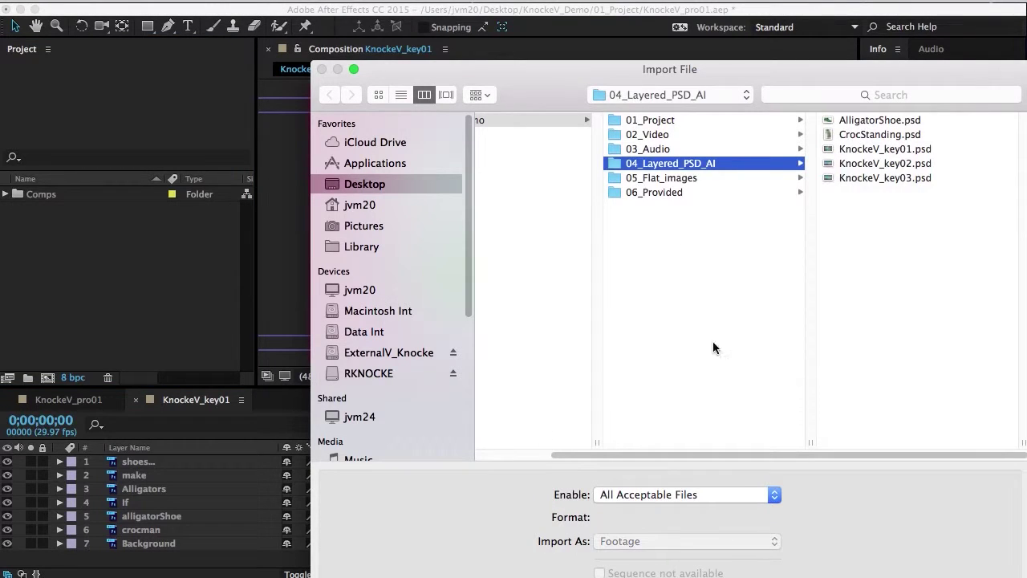
pyautogui.click(666, 151)
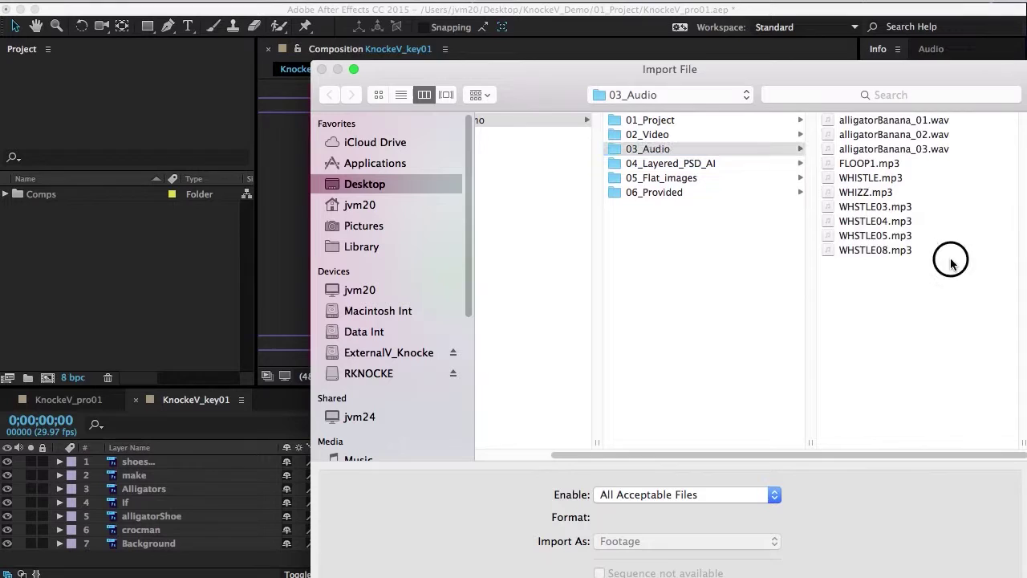
pyautogui.moveTo(1013, 255); pyautogui.dragTo(901, 115)
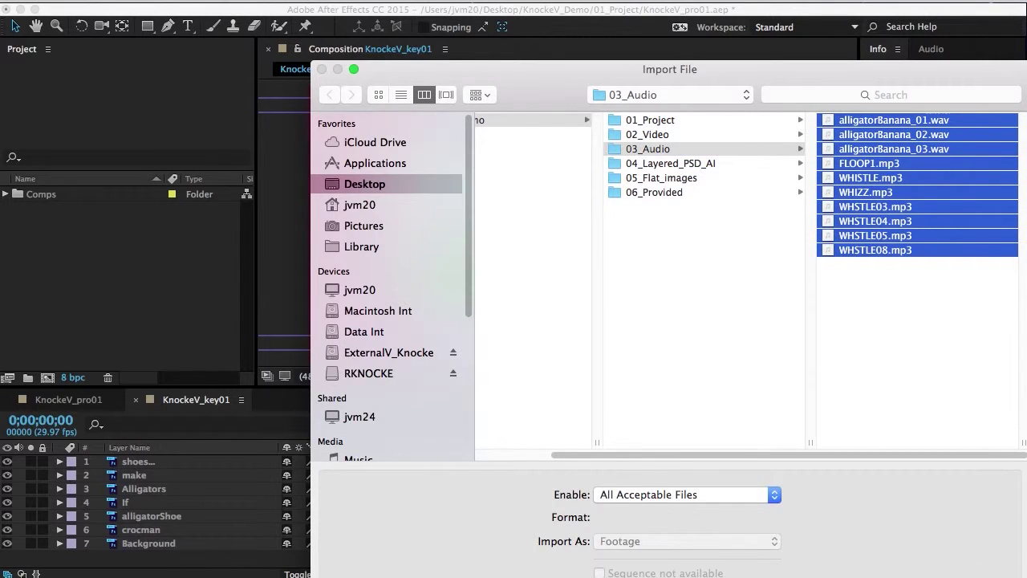
pyautogui.press('Return')
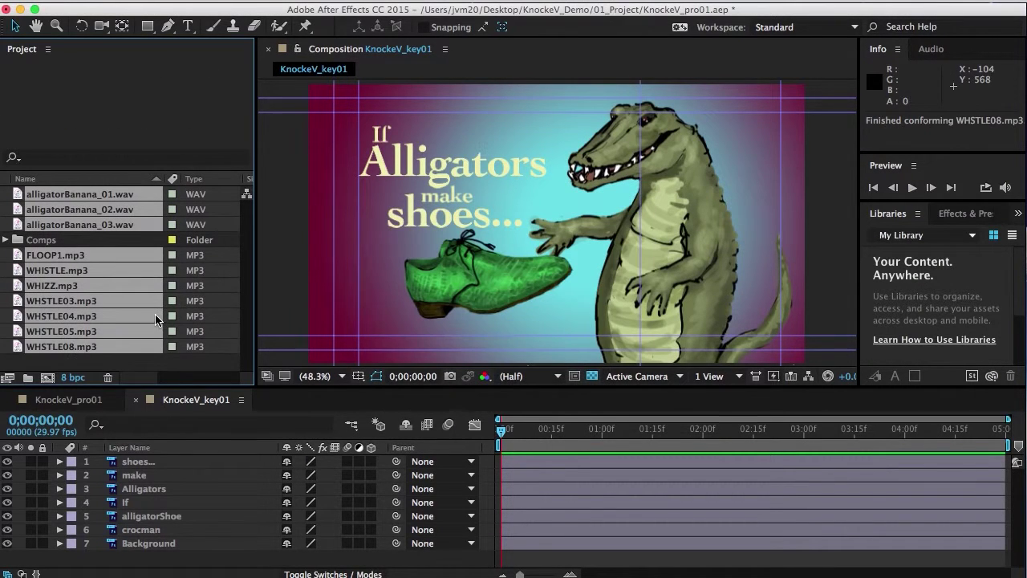
pyautogui.click(27, 378)
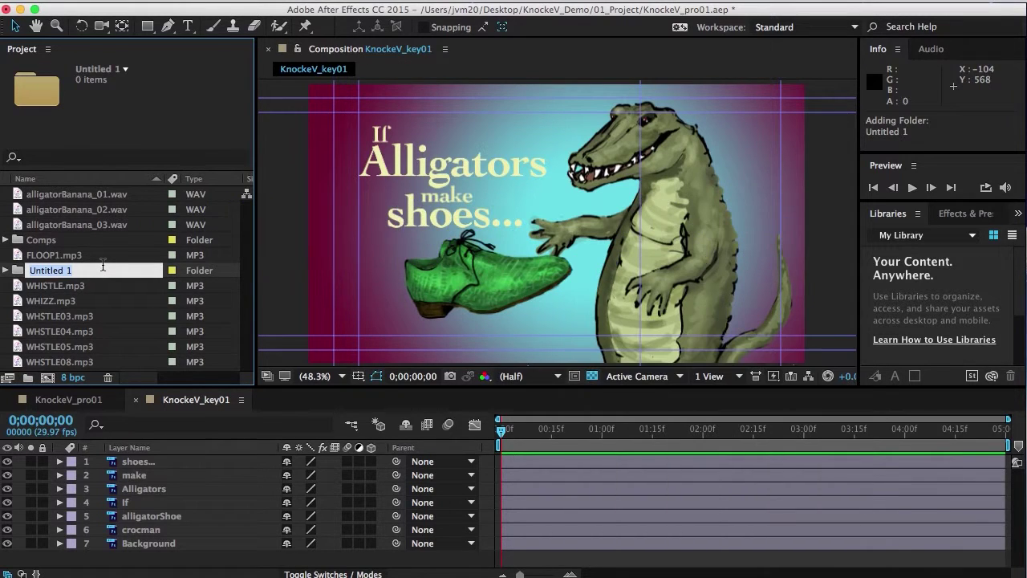
# Step: Name the new folder Audio and move the MP3 files, FLOOP1 through WHSTLE08, into it
pyautogui.write('Audio')
pyautogui.click(129, 350)
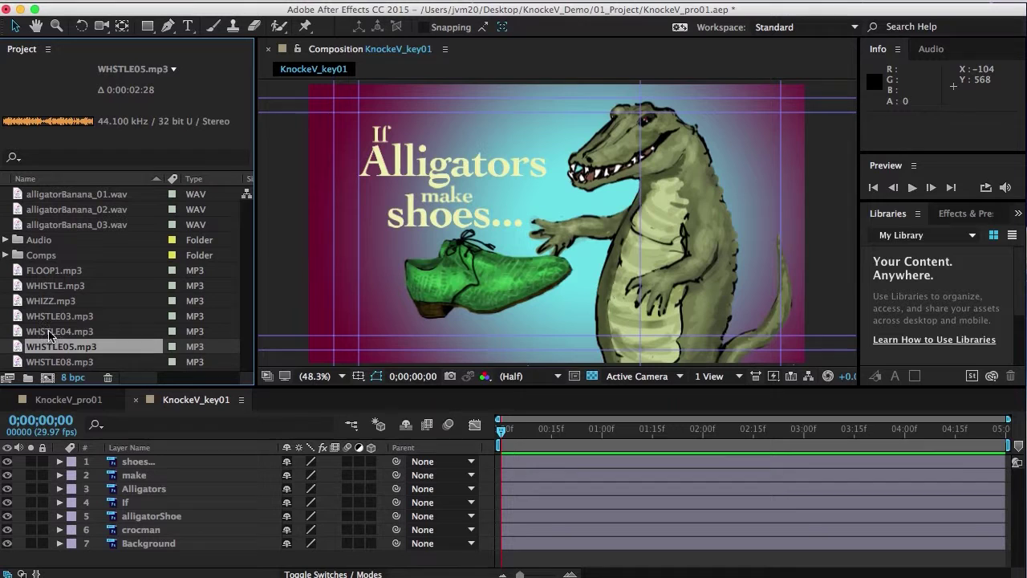
pyautogui.click(56, 361)
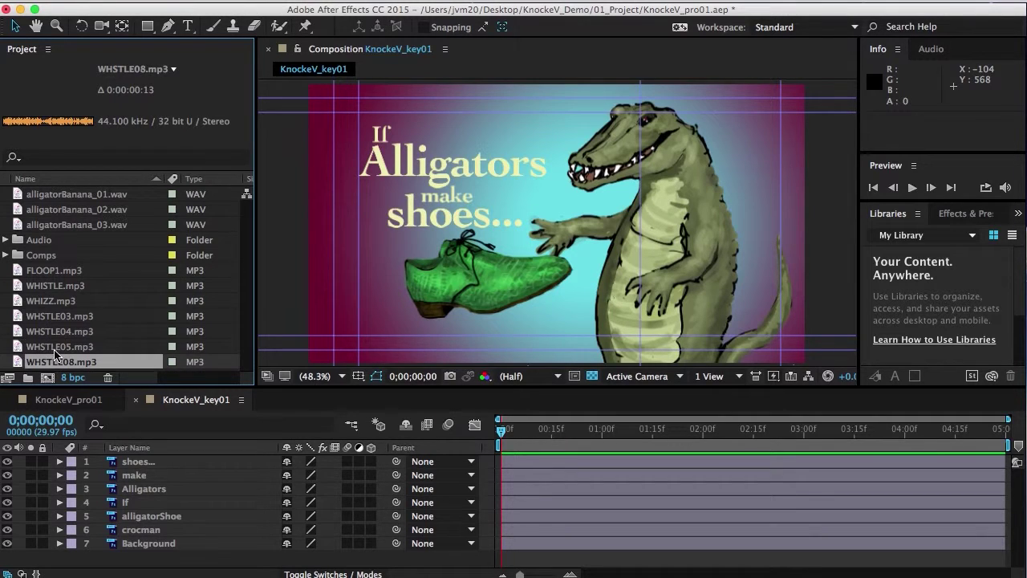
pyautogui.keyDown('shift'); pyautogui.click(44, 274); pyautogui.keyUp('shift')
pyautogui.moveTo(44, 274); pyautogui.dragTo(30, 241)
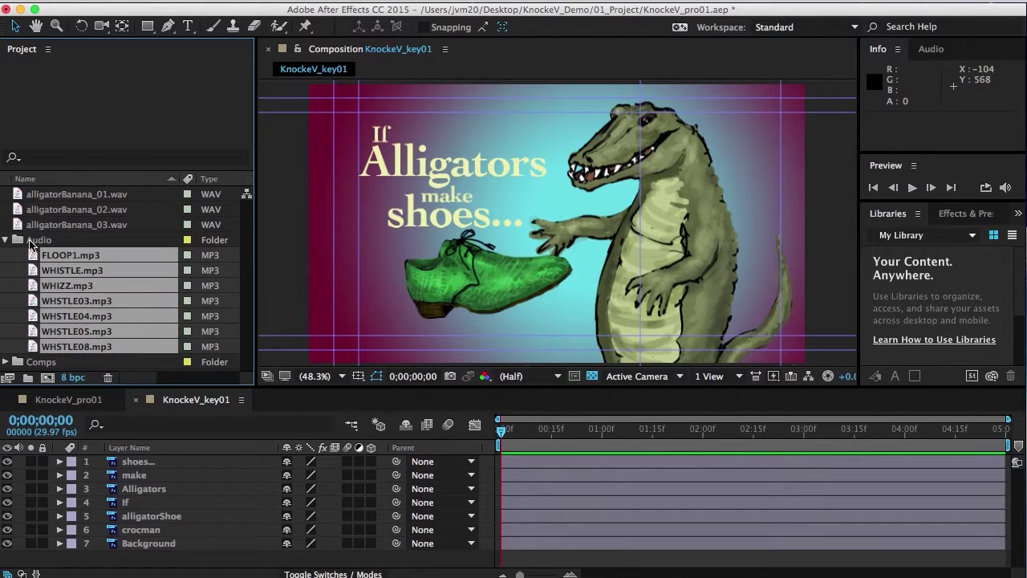
# Step: Move the three WAV files into the Audio folder and collapse it
pyautogui.click(38, 226)
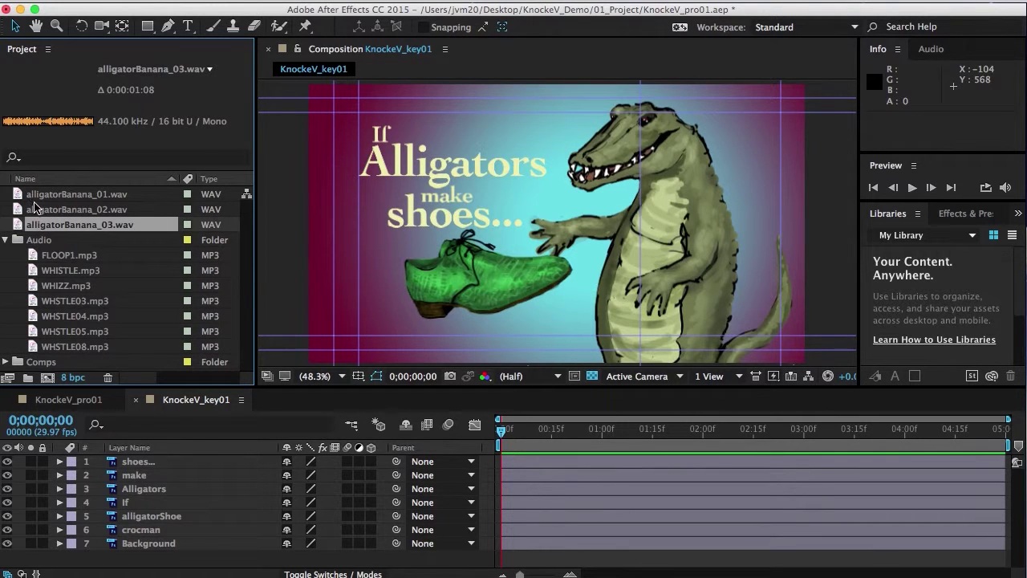
pyautogui.keyDown('shift'); pyautogui.click(40, 197); pyautogui.keyUp('shift')
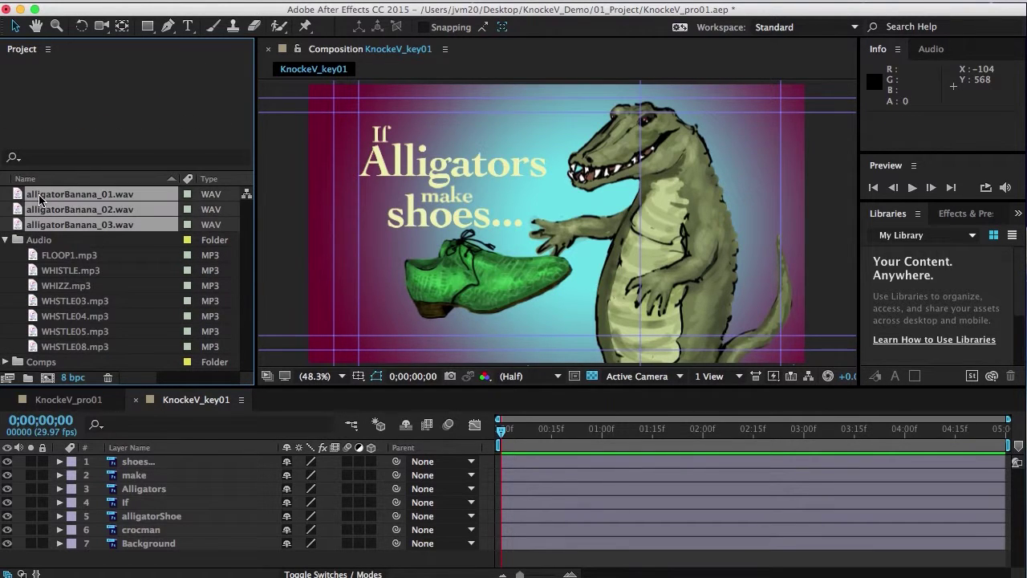
pyautogui.moveTo(39, 196); pyautogui.dragTo(21, 241)
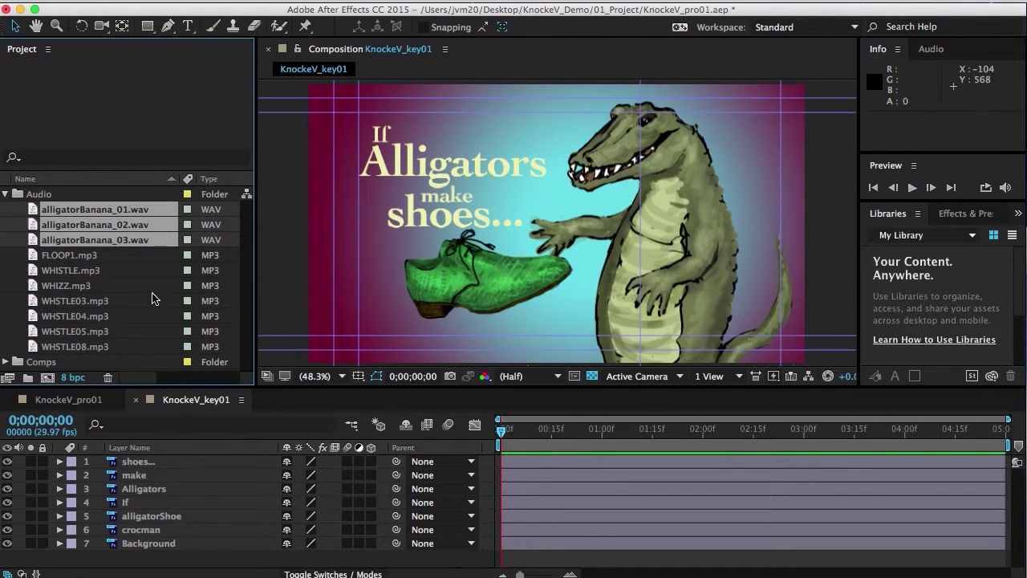
pyautogui.click(6, 194)
# Step: Import the eight JPG images from 01_Project's 05_Flat_images folder
pyautogui.rightClick(113, 305)
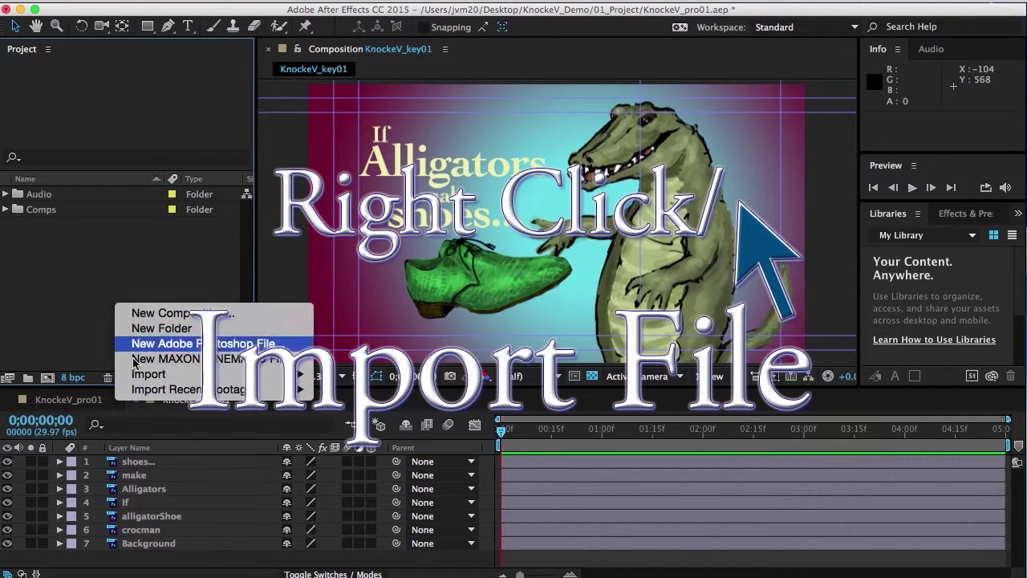
pyautogui.moveTo(141, 374)
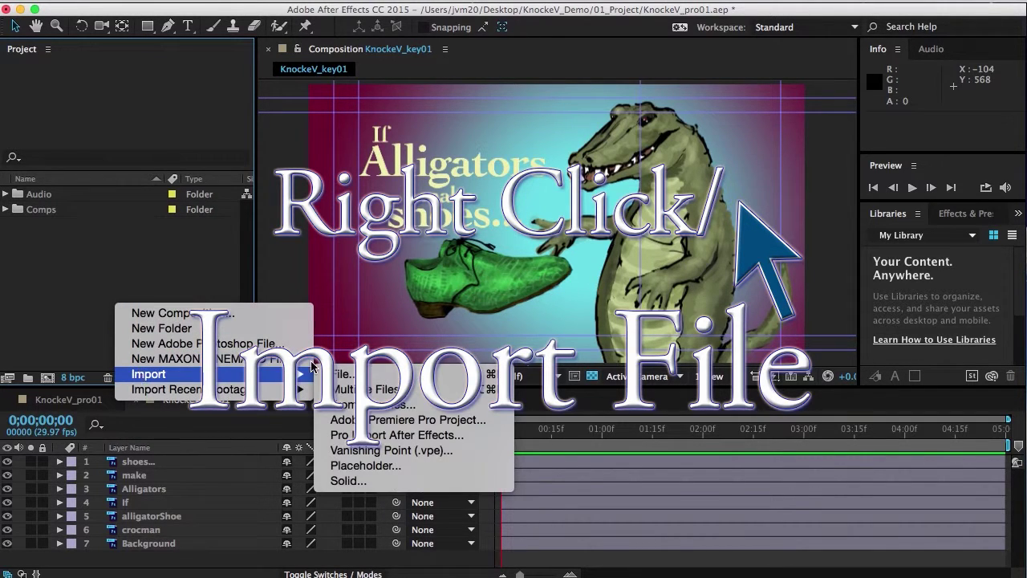
pyautogui.click(364, 383)
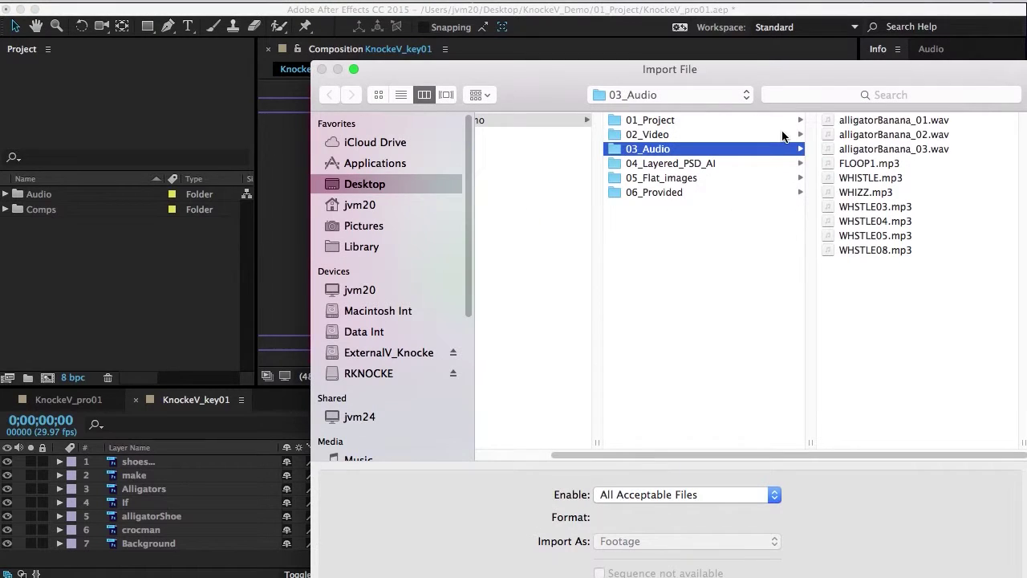
pyautogui.click(650, 121)
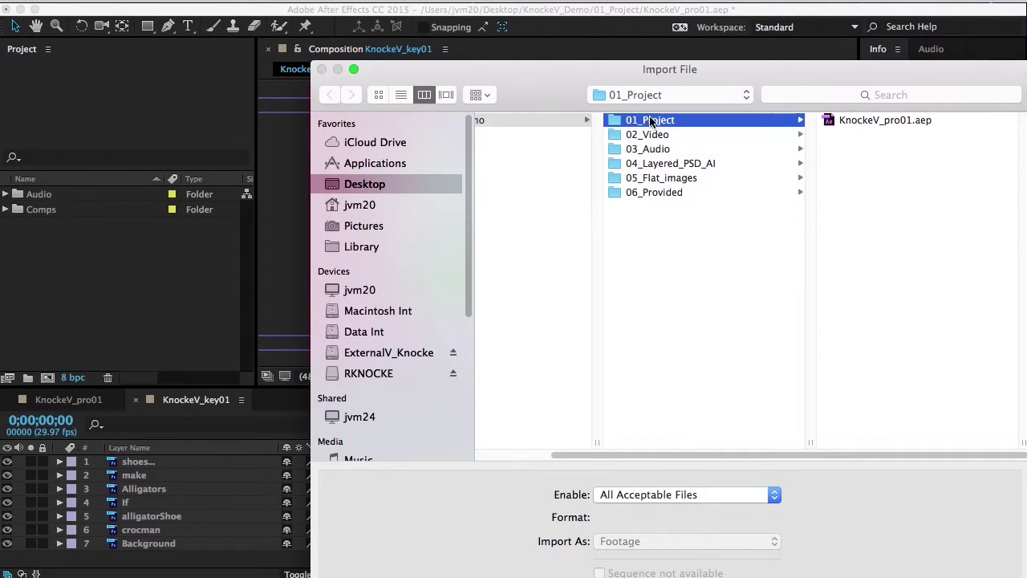
pyautogui.click(654, 178)
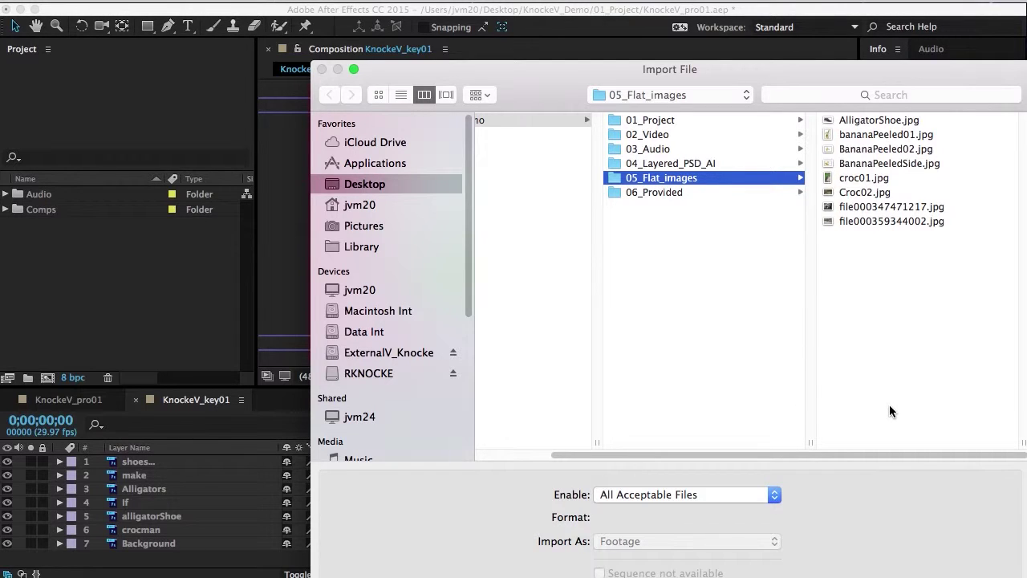
pyautogui.moveTo(907, 270); pyautogui.dragTo(903, 112)
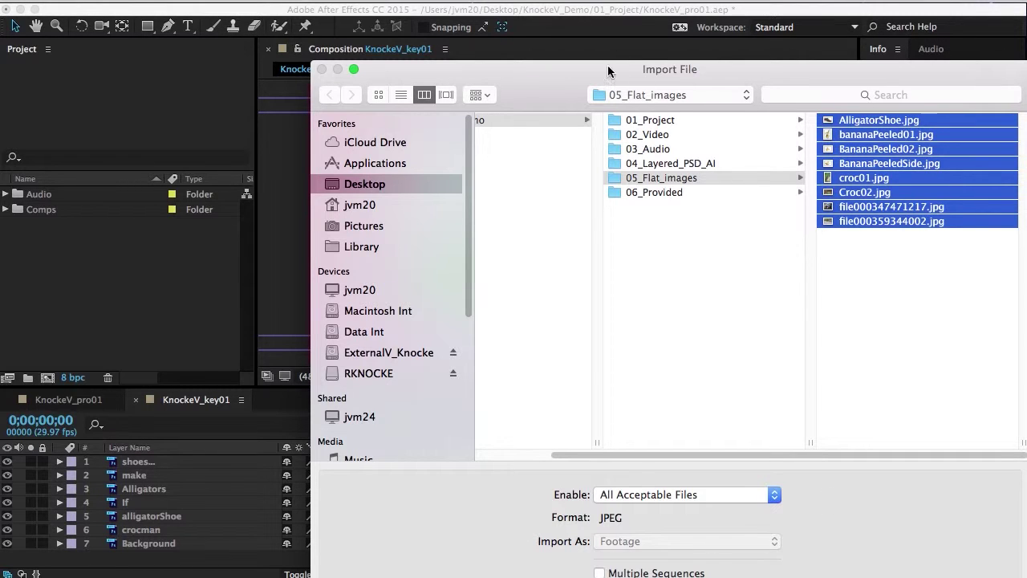
pyautogui.moveTo(581, 71); pyautogui.dragTo(498, 15)
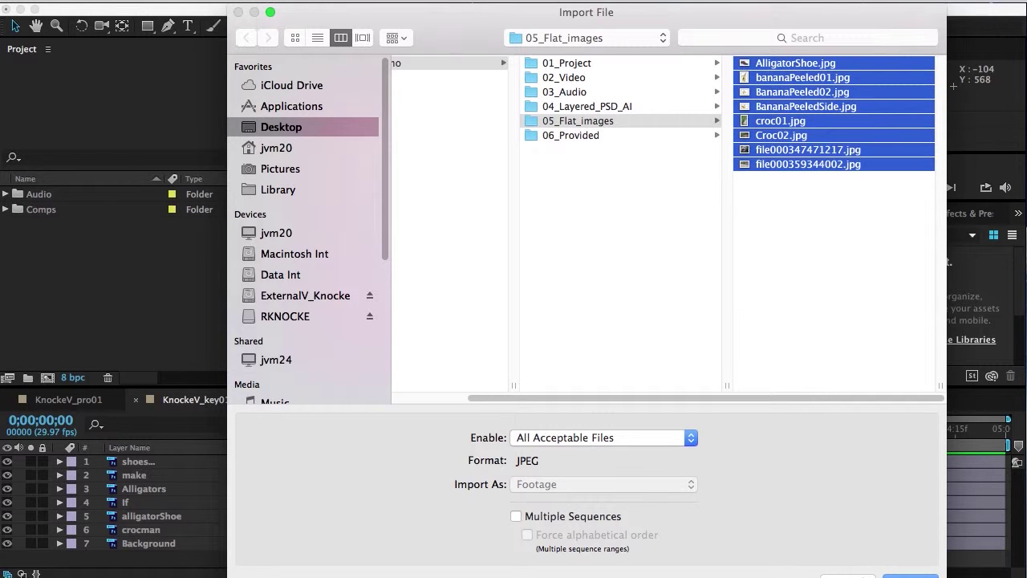
pyautogui.click(910, 575)
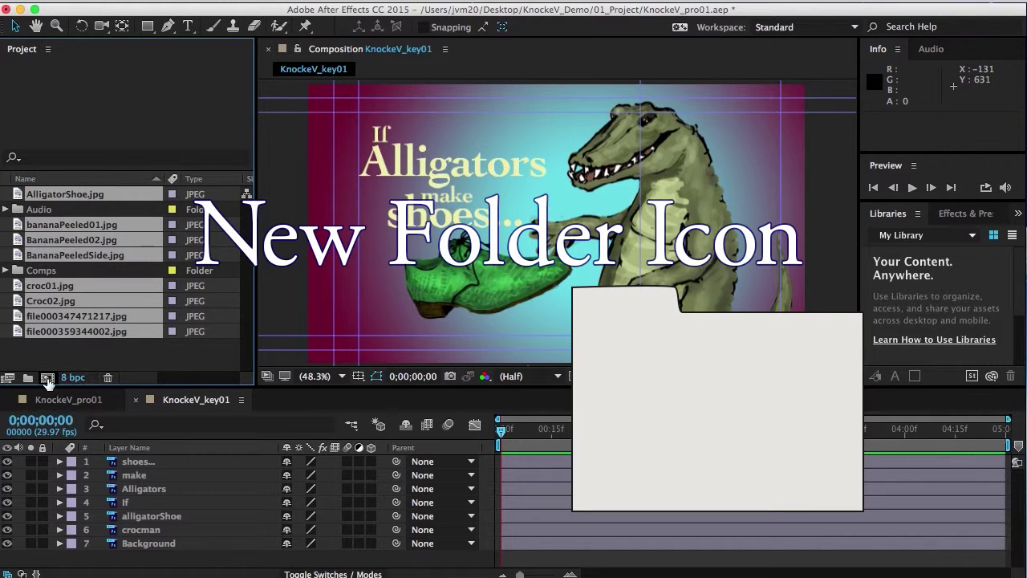
# Step: Create a jpegs folder and move all eight JPEG images, including AlligatorShoe.jpg, into it
pyautogui.click(29, 377)
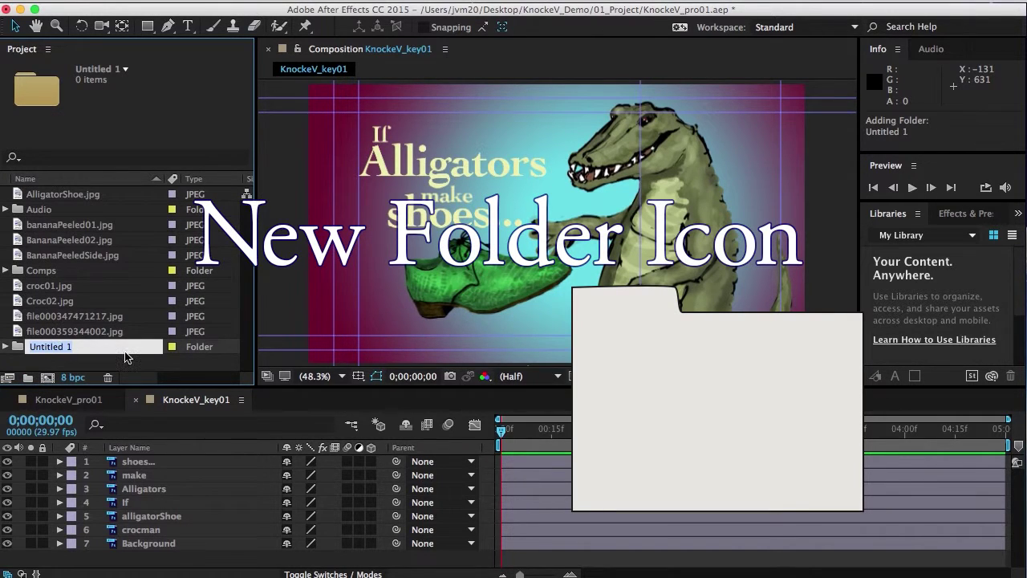
pyautogui.write('jpegs')
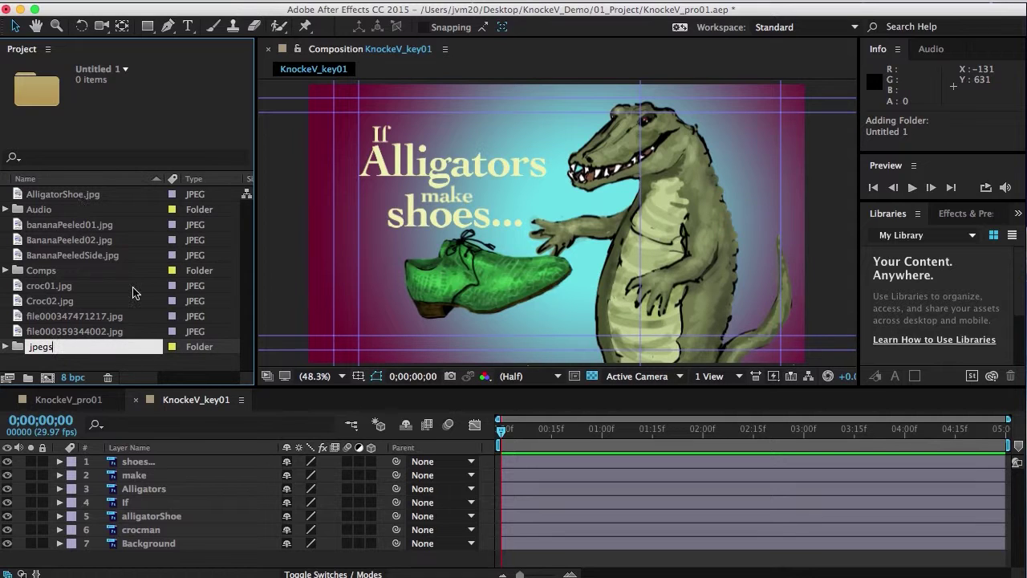
pyautogui.click(133, 287)
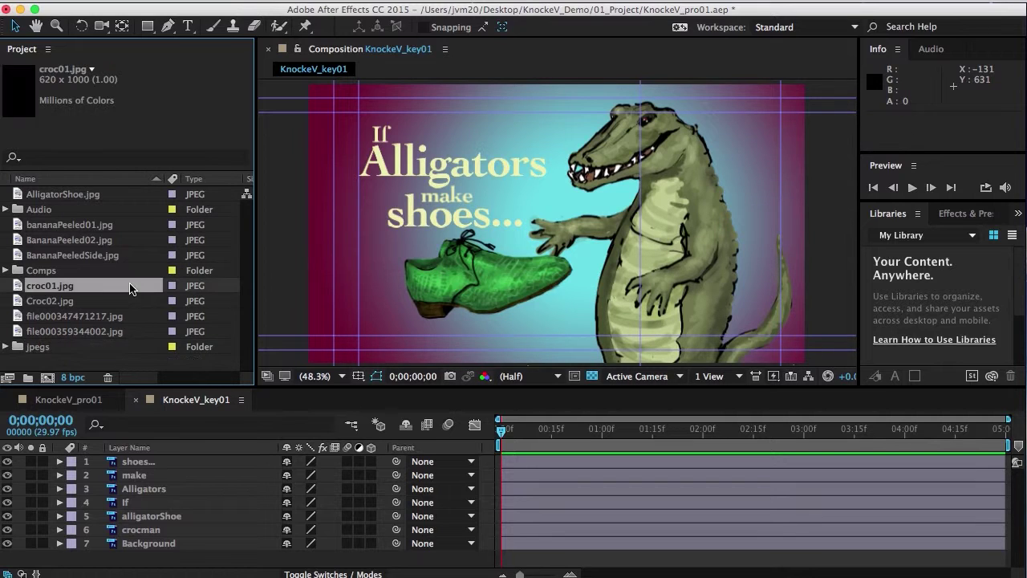
pyautogui.keyDown('shift'); pyautogui.click(61, 335); pyautogui.keyUp('shift')
pyautogui.moveTo(61, 333); pyautogui.dragTo(22, 351)
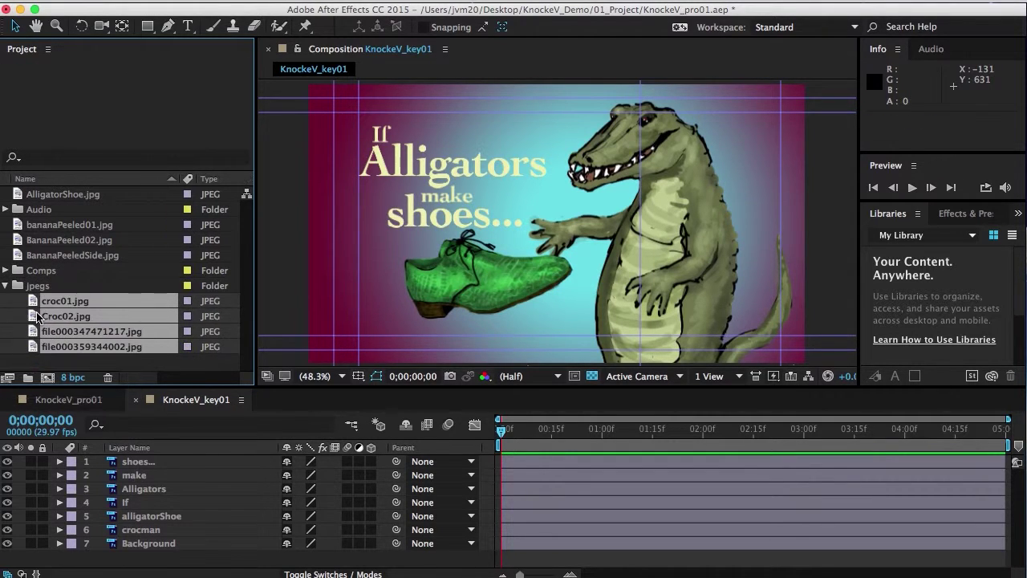
pyautogui.click(49, 255)
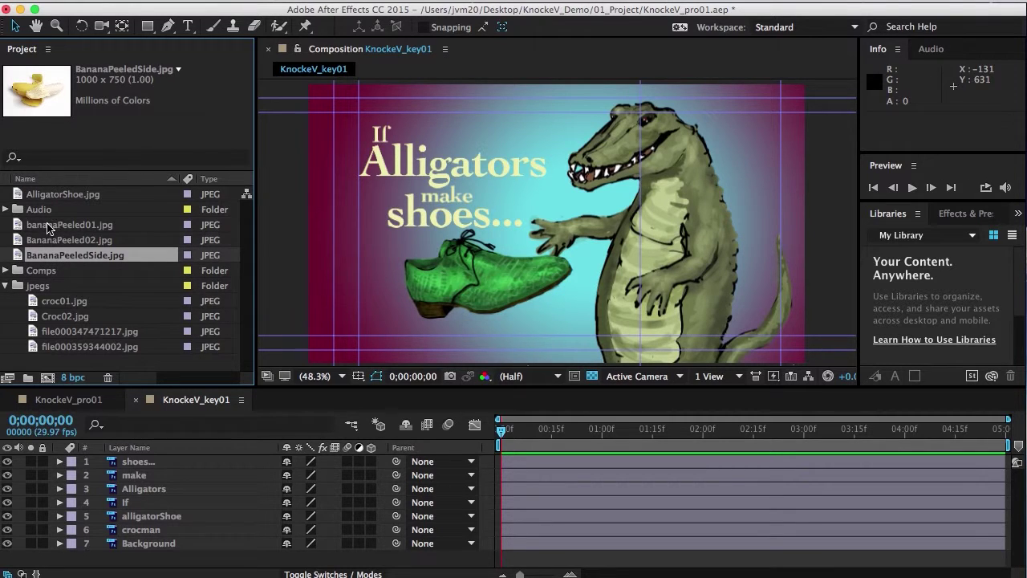
pyautogui.keyDown('shift'); pyautogui.click(50, 227); pyautogui.keyUp('shift')
pyautogui.moveTo(18, 228); pyautogui.dragTo(39, 285)
pyautogui.moveTo(31, 195); pyautogui.dragTo(12, 244)
pyautogui.click(5, 224)
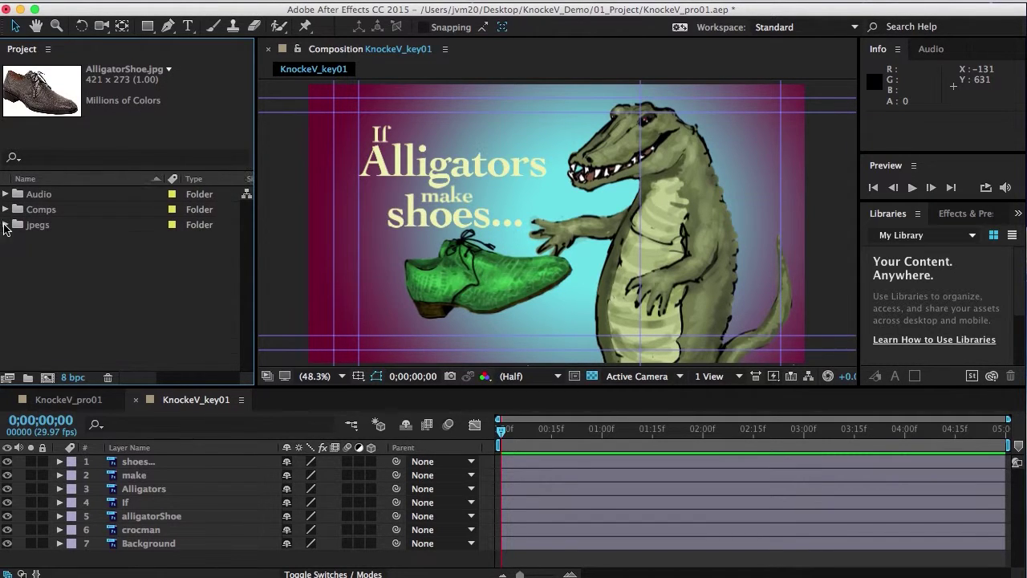
# Step: Save the project and quit After Effects
pyautogui.press('super+s')
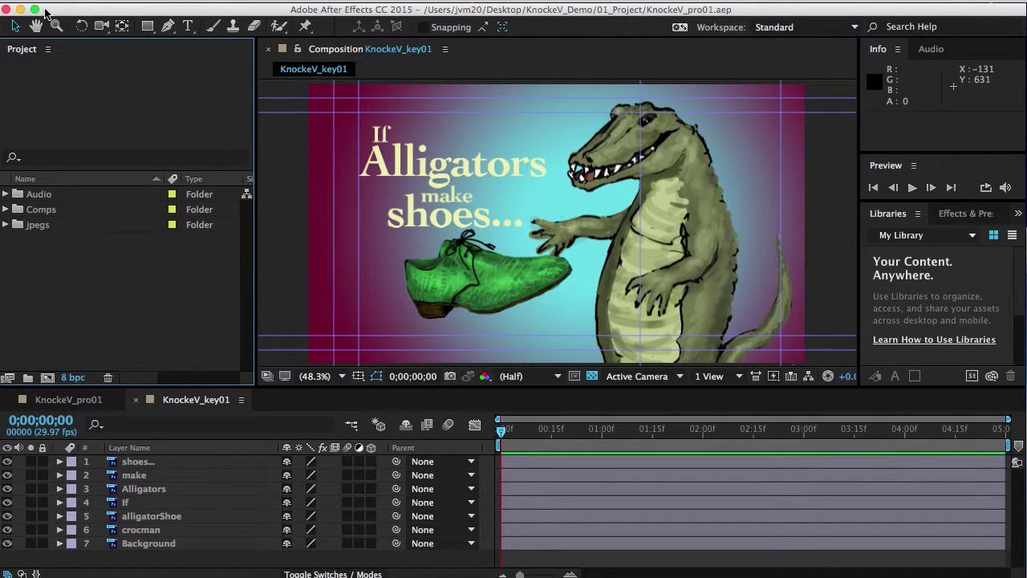
pyautogui.click(96, 2)
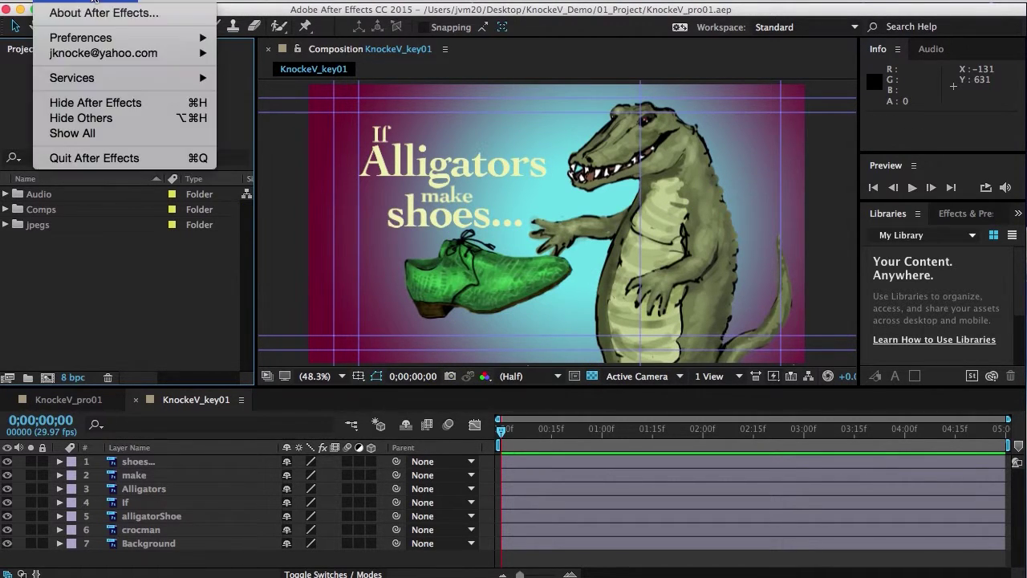
pyautogui.click(112, 157)
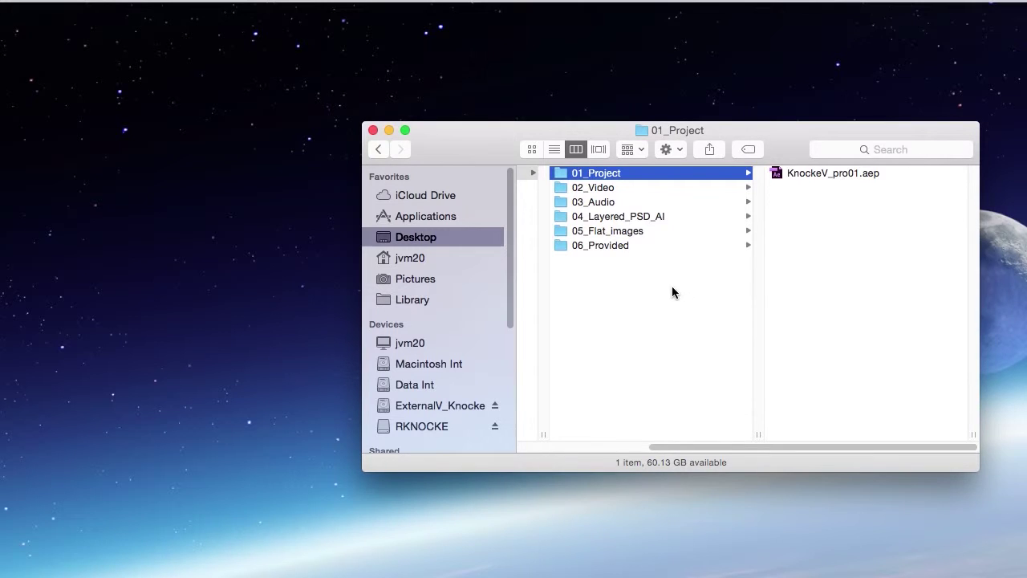
# Step: Move AlligatorShoe.jpg from 05_Flat_images into 06_Provided, then select KnockeV_pro01.aep in 01_Project
pyautogui.click(609, 231)
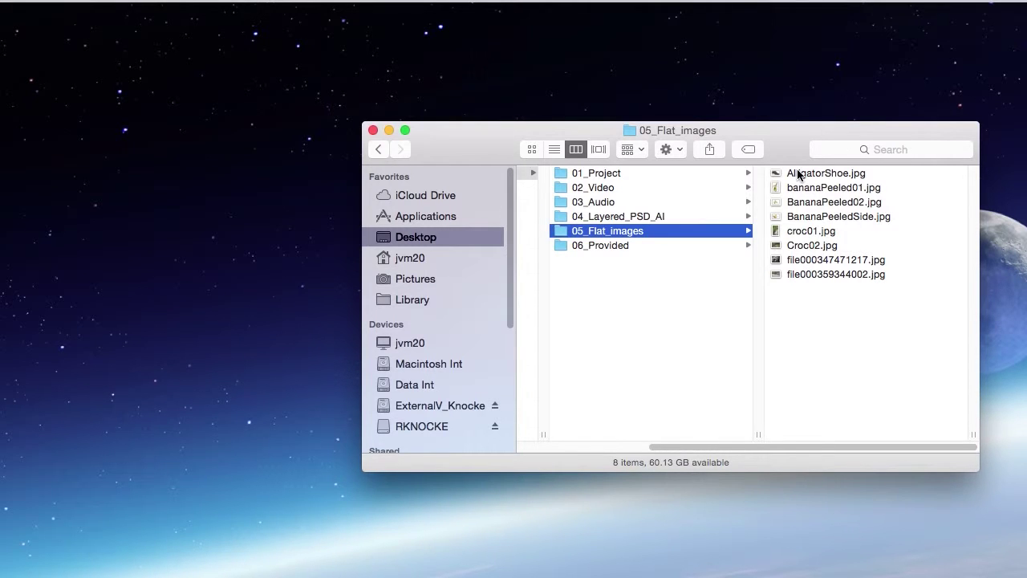
pyautogui.moveTo(798, 173); pyautogui.dragTo(629, 250)
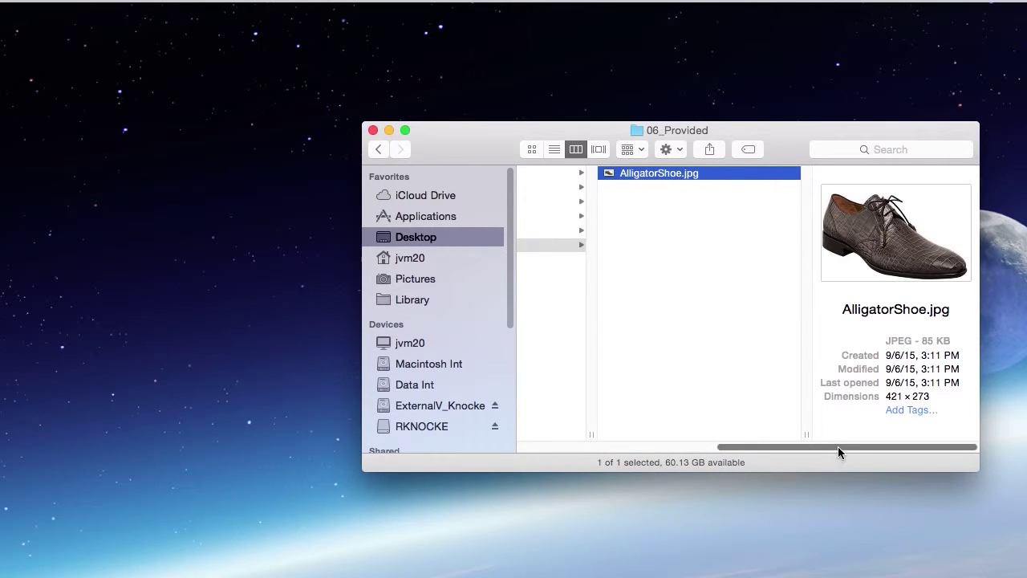
pyautogui.moveTo(839, 448); pyautogui.dragTo(690, 441)
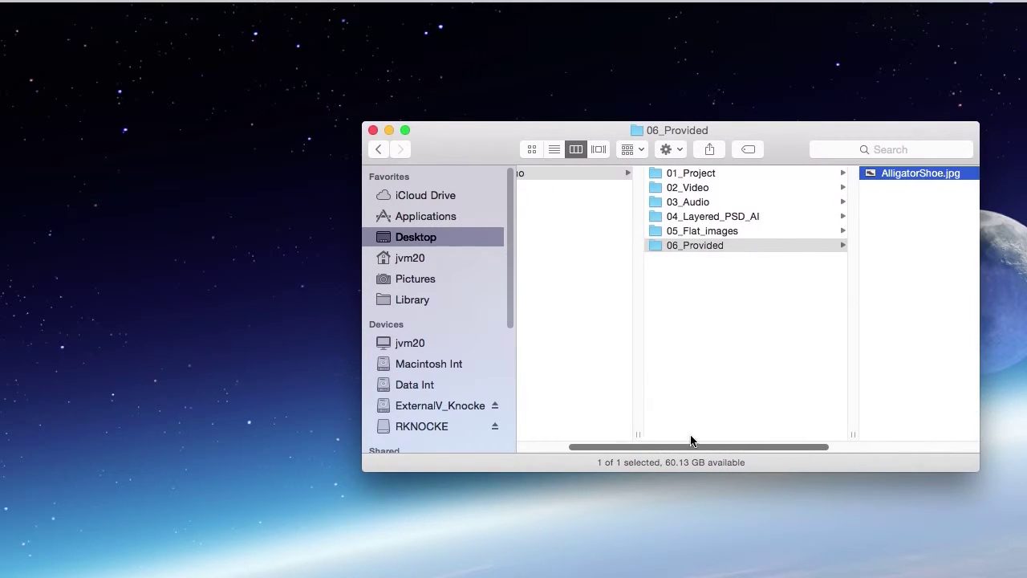
pyautogui.click(702, 173)
pyautogui.click(795, 174)
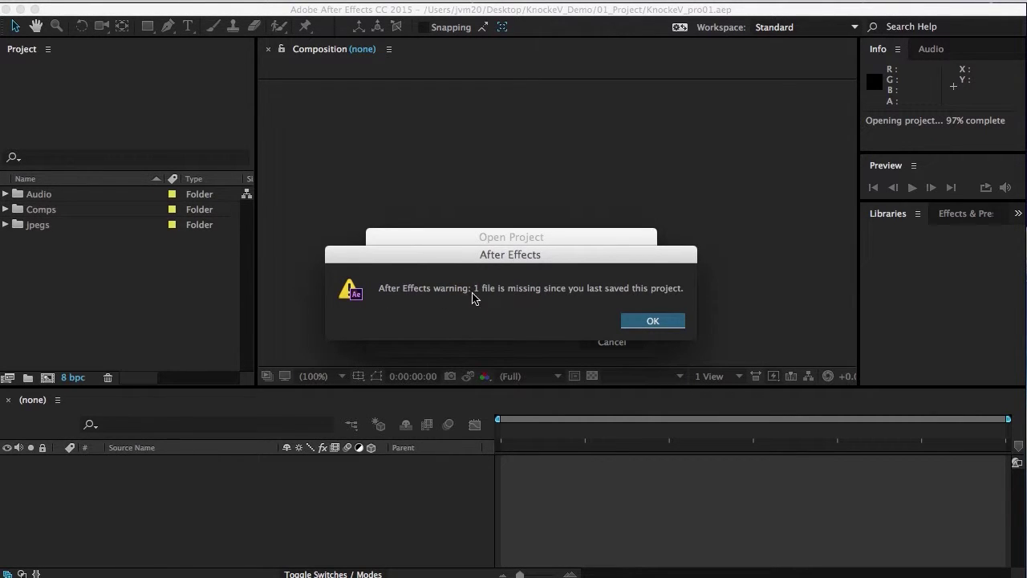
# Step: Dismiss the one-file-missing warning in the reopened KnockeV_pro01 project
pyautogui.click(655, 320)
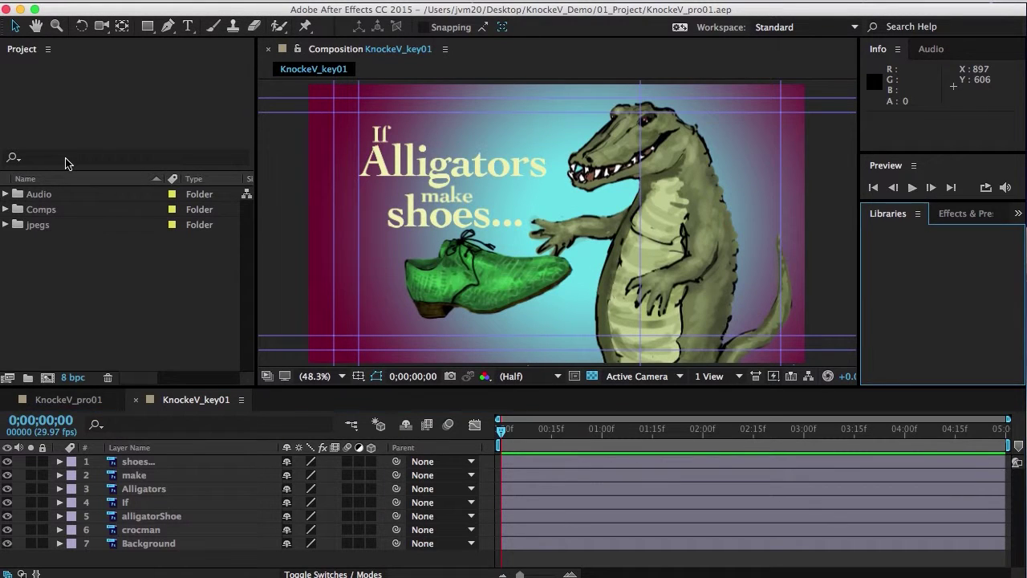
pyautogui.click(68, 158)
# Step: Search the project for 'missing' and replace AlligatorShoe.jpg with the copy in 06_Provided
pyautogui.write('mi')
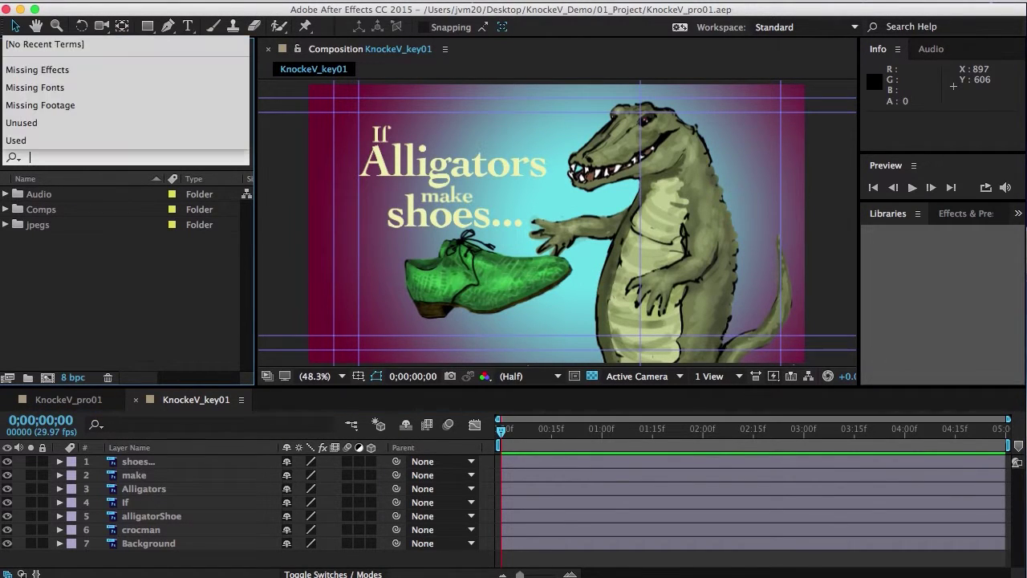
pyautogui.write('ssing')
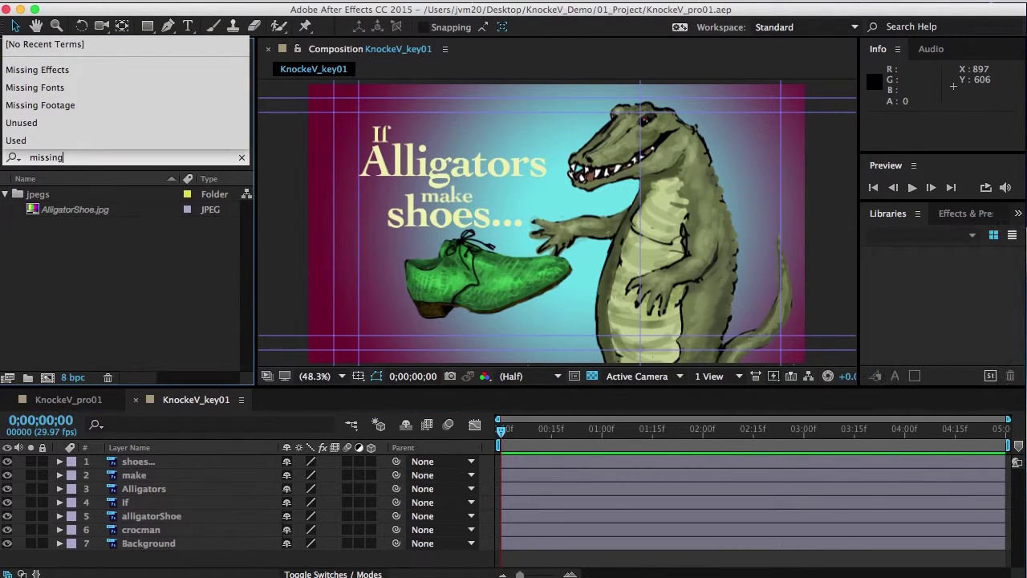
pyautogui.click(77, 212)
pyautogui.click(76, 213)
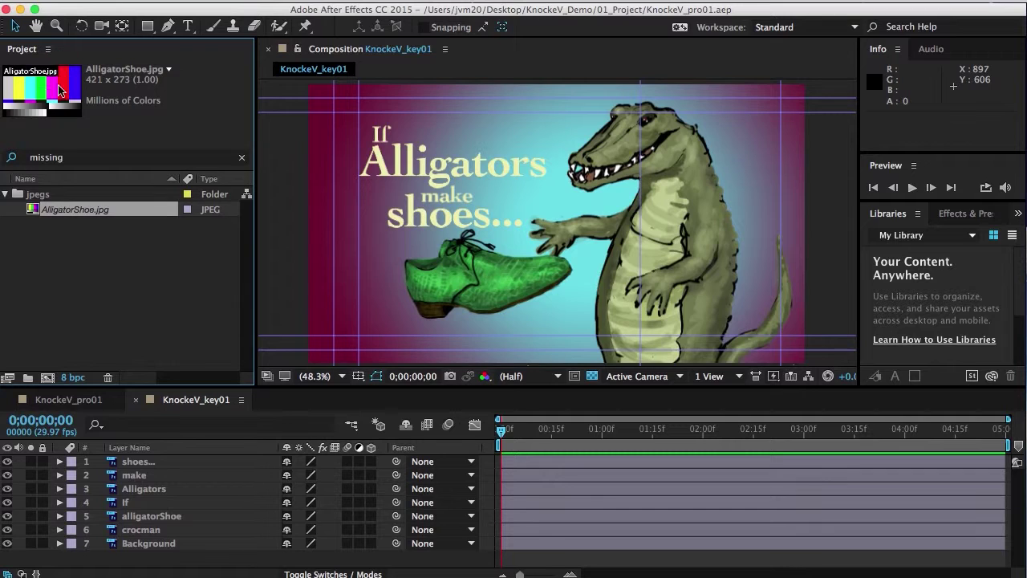
pyautogui.click(34, 210)
pyautogui.rightClick(34, 210)
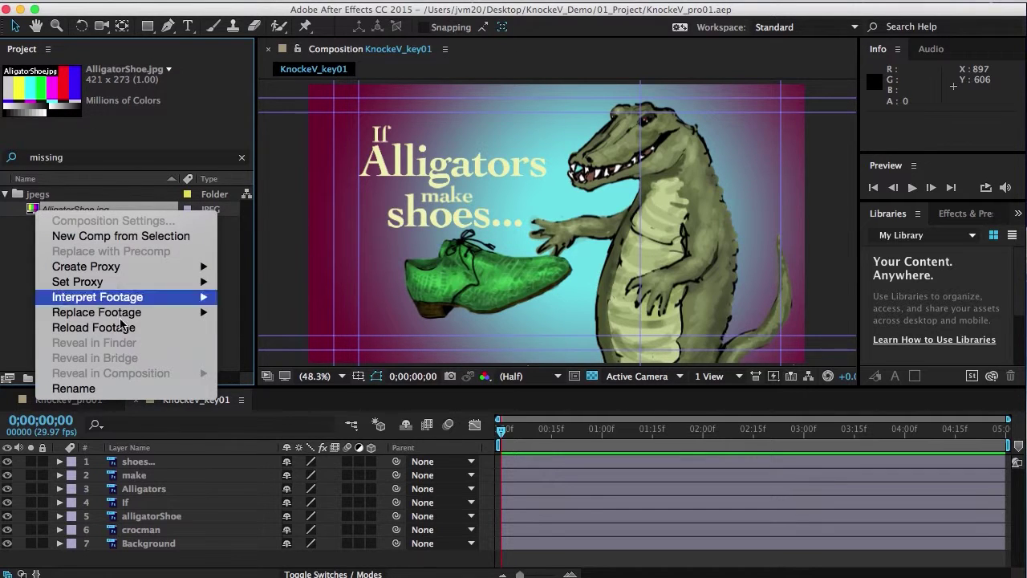
pyautogui.moveTo(113, 313)
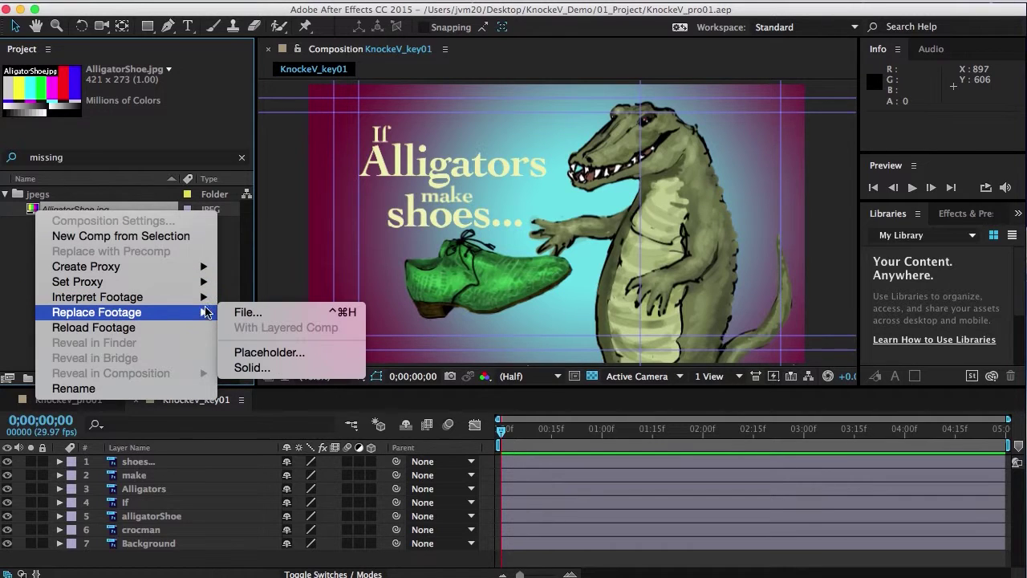
pyautogui.click(235, 312)
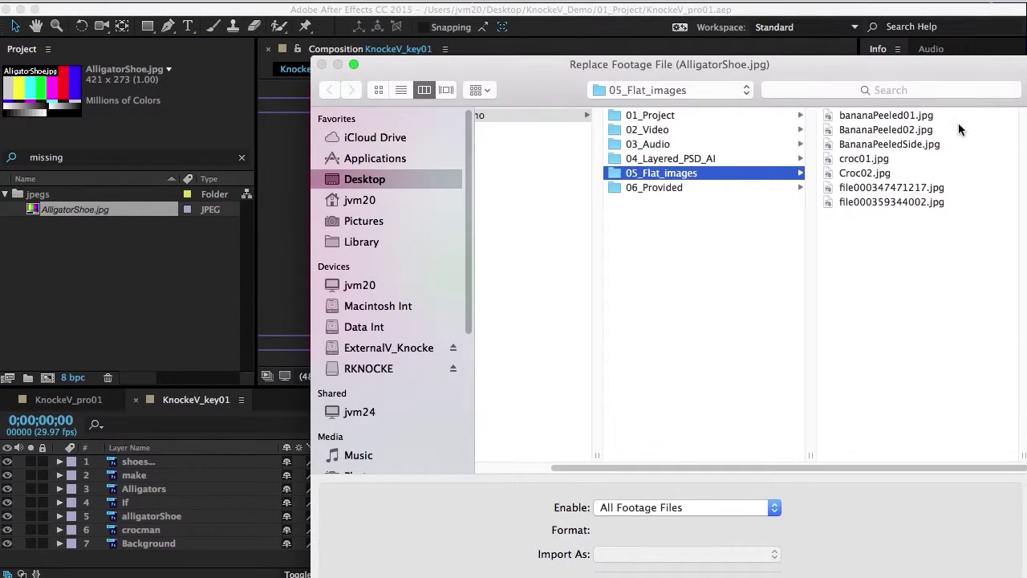
pyautogui.click(660, 187)
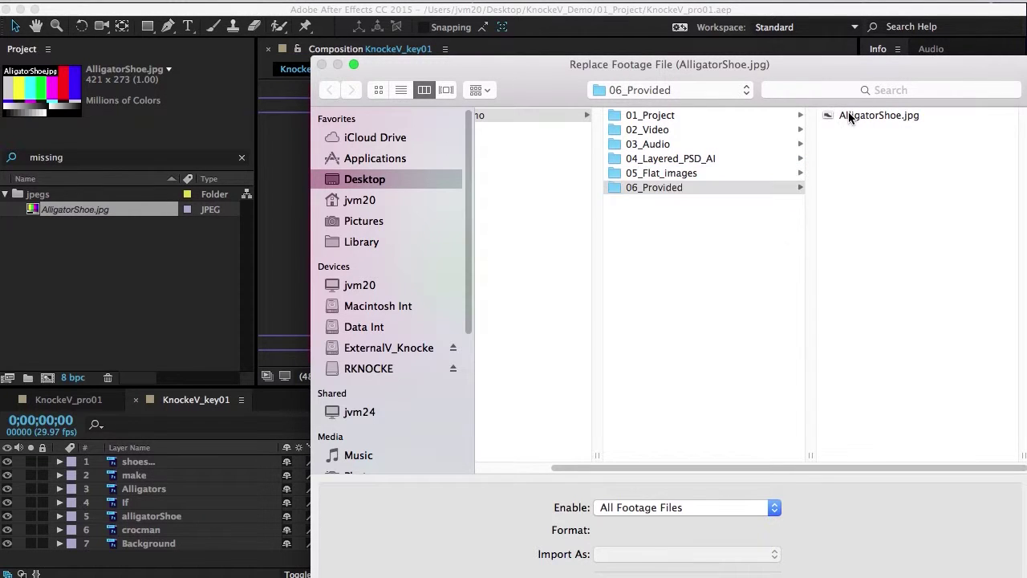
pyautogui.click(850, 115)
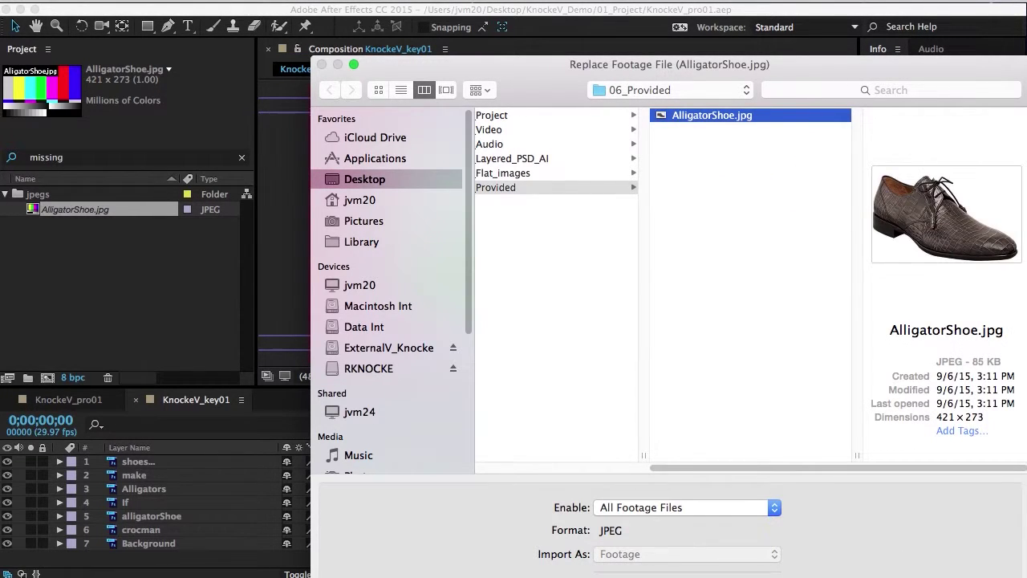
pyautogui.press('Return')
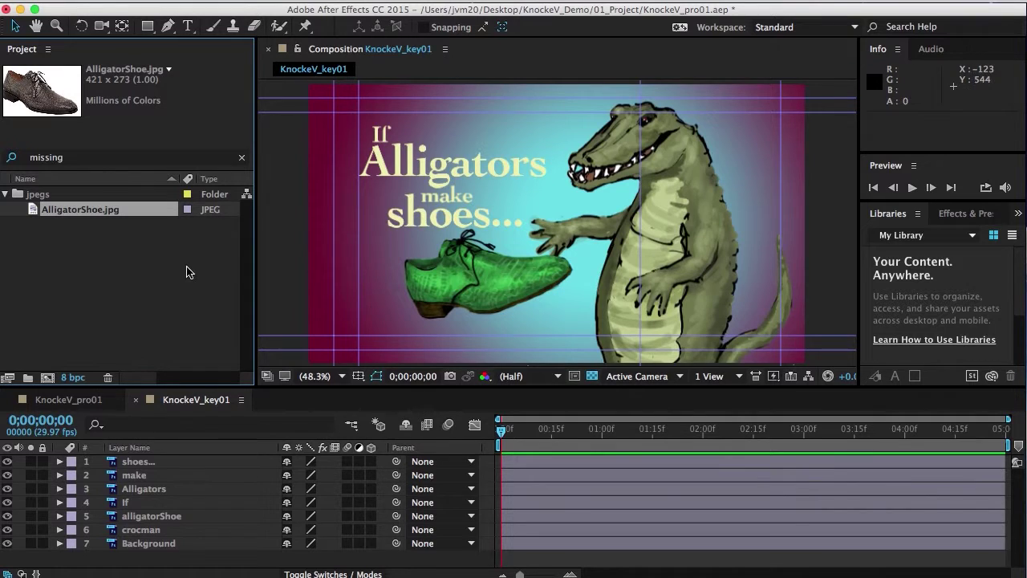
# Step: Clear the project search so all items show again
pyautogui.click(66, 156)
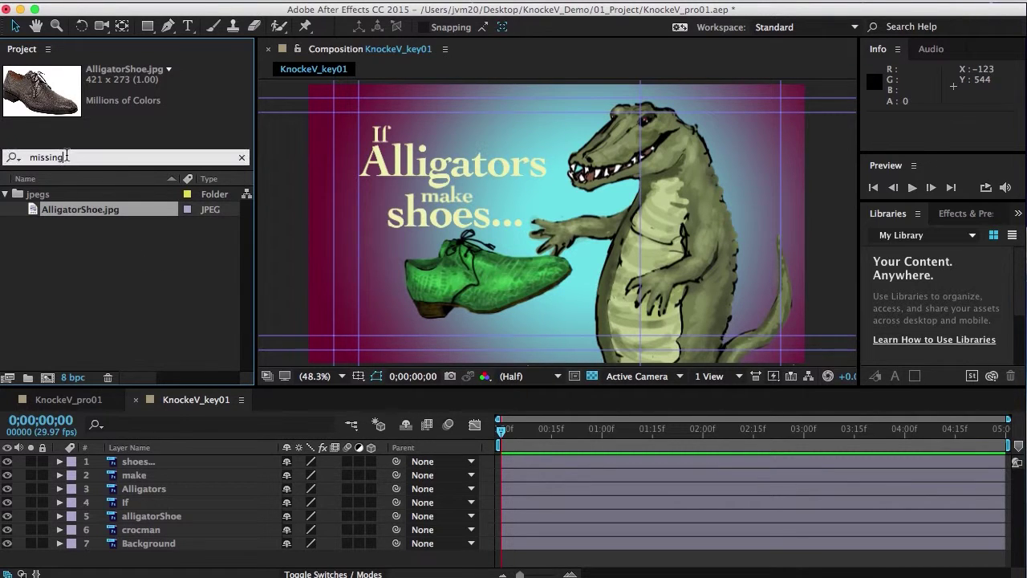
pyautogui.press('BackSpace')
pyautogui.press('BackSpace')
pyautogui.press('BackSpace')
pyautogui.press('BackSpace')
pyautogui.press('BackSpace')
pyautogui.press('BackSpace')
pyautogui.press('BackSpace')
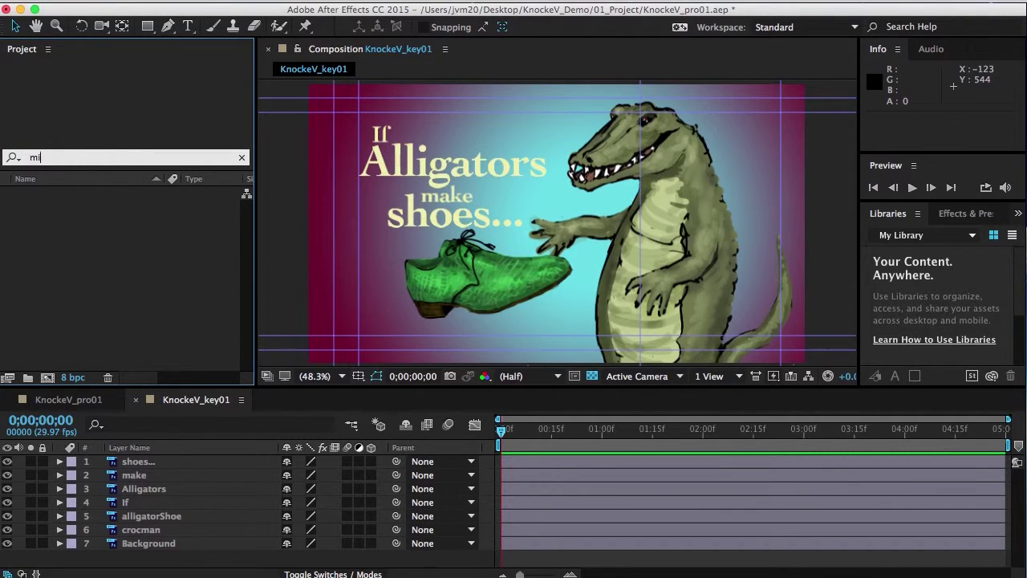
pyautogui.click(34, 271)
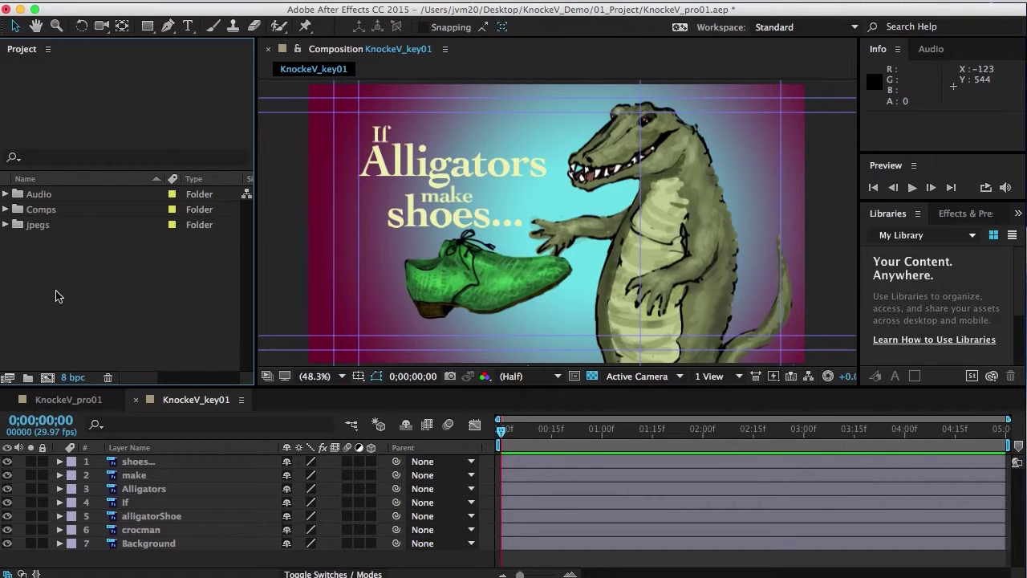